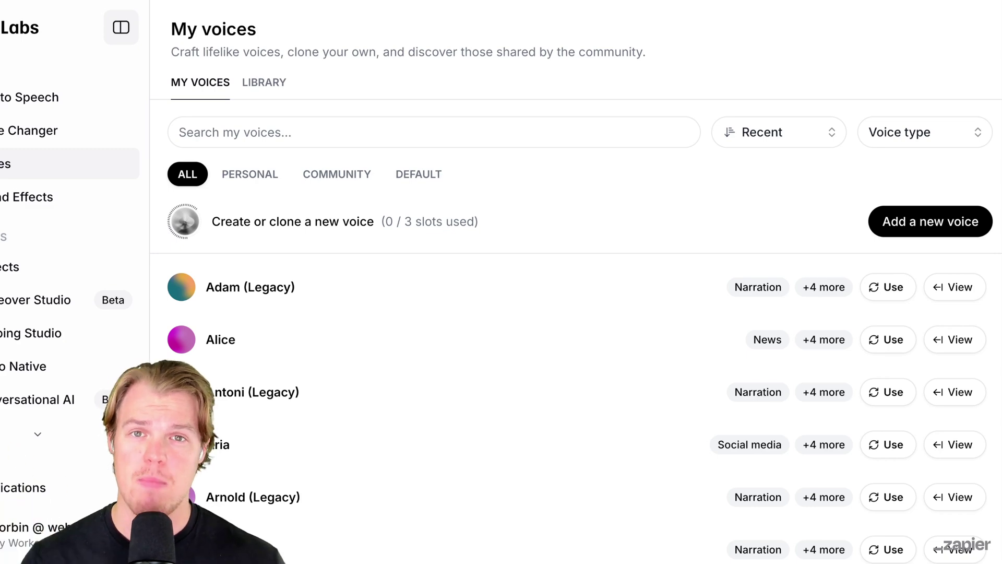
# Design a new voice from the prompt 'Wizard who is from Australia, sounds super energetic and ready to explore new worlds!' and generate previews.
pyautogui.click(930, 222)
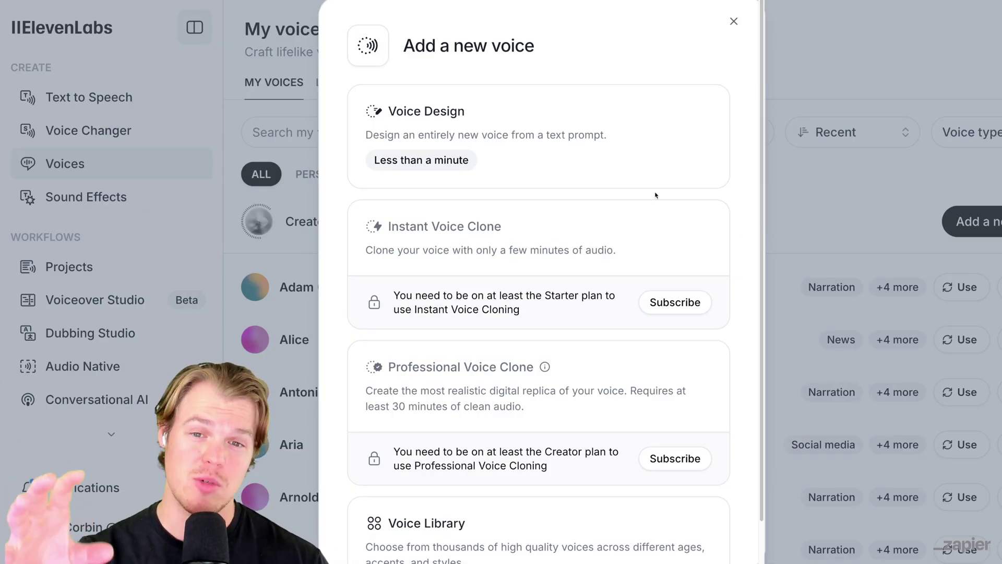
pyautogui.click(604, 130)
pyautogui.tripleClick(566, 212)
pyautogui.press('BackSpace')
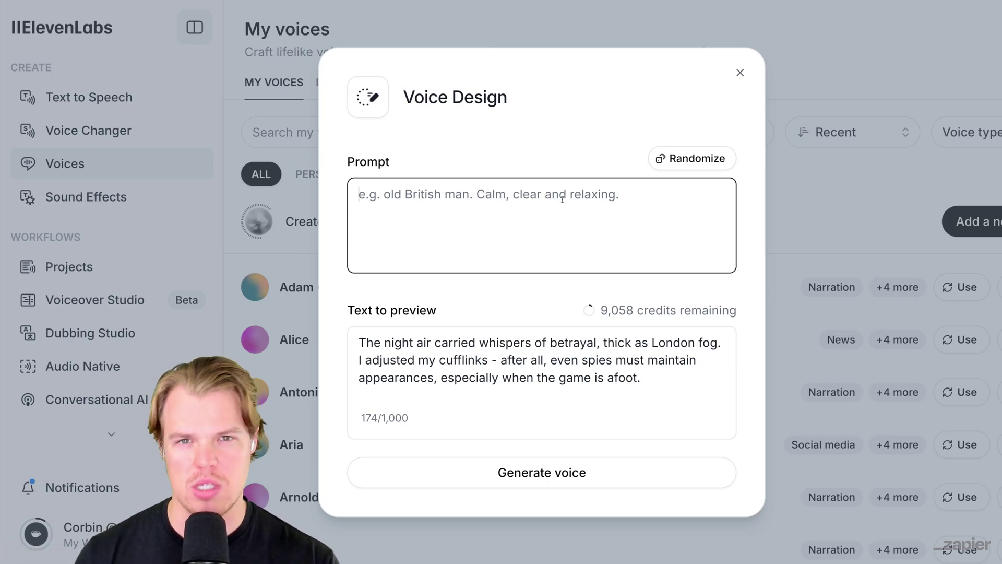
pyautogui.write('Wizard who is from Australia, sounds super energetic and ready to explore new worlds!')
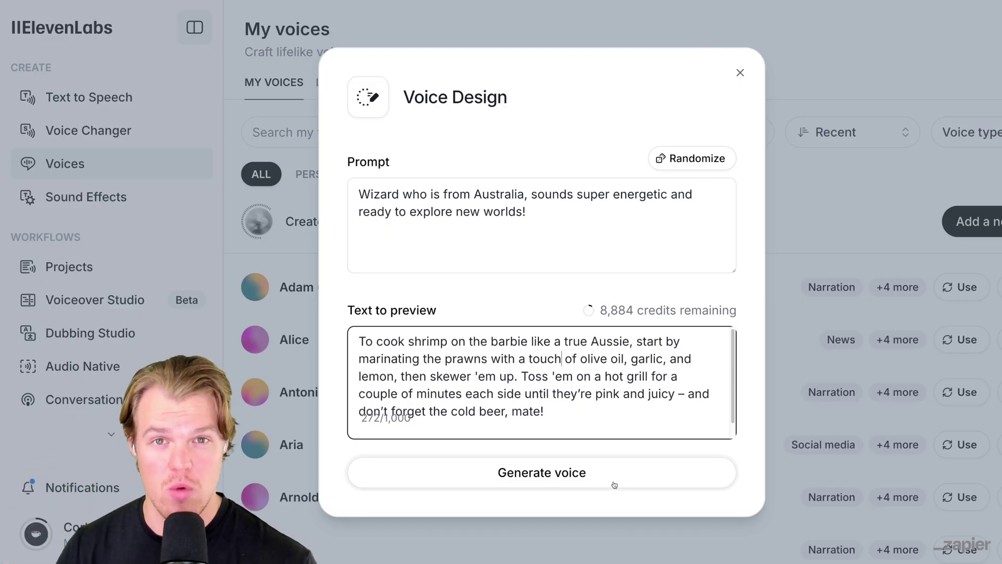
pyautogui.click(615, 485)
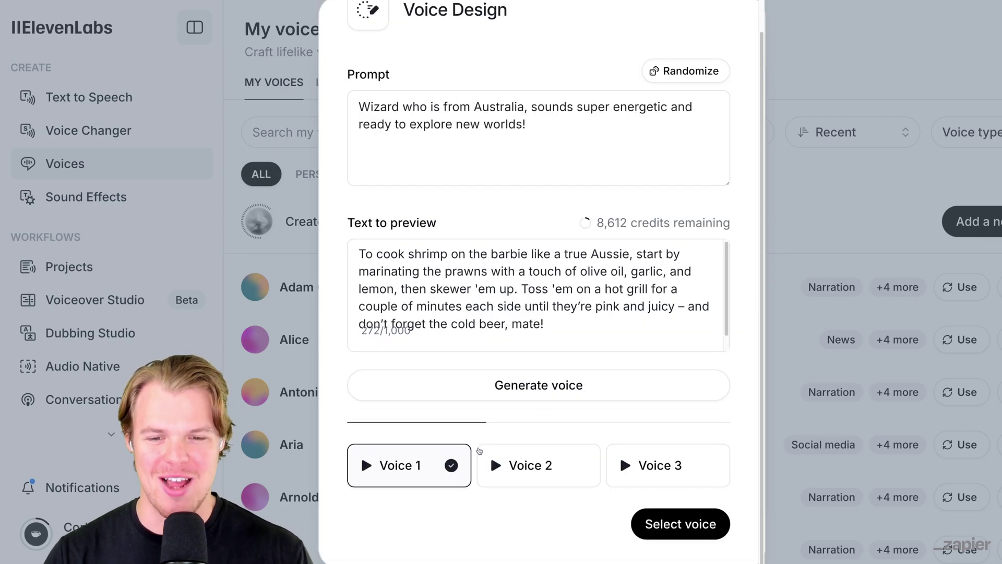
# Audition Voice 1, 2 and 3, then go ahead with Voice 1 to the save form.
pyautogui.scroll(1, 479, 450)
pyautogui.scroll(-1, 479, 450)
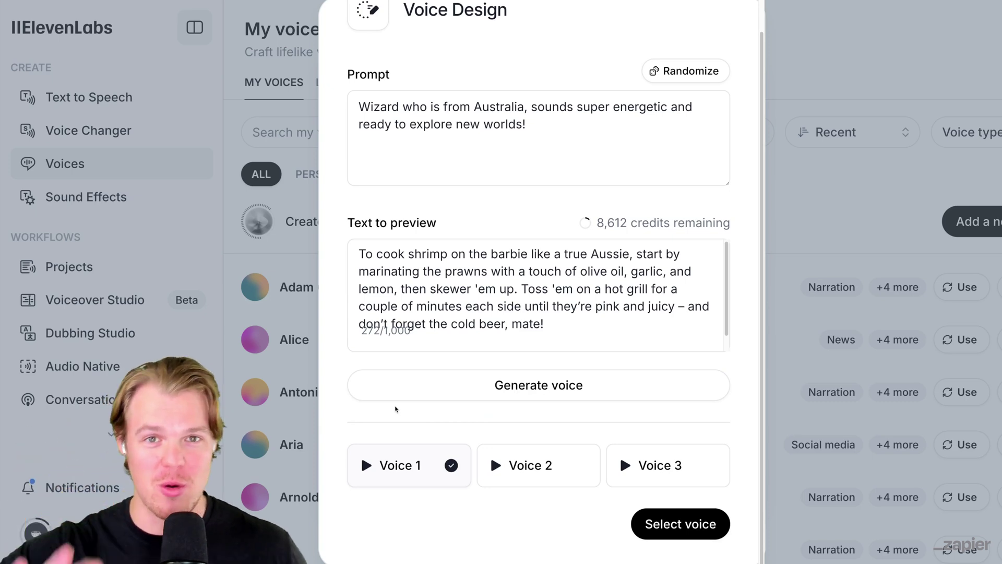
pyautogui.scroll(1, 396, 409)
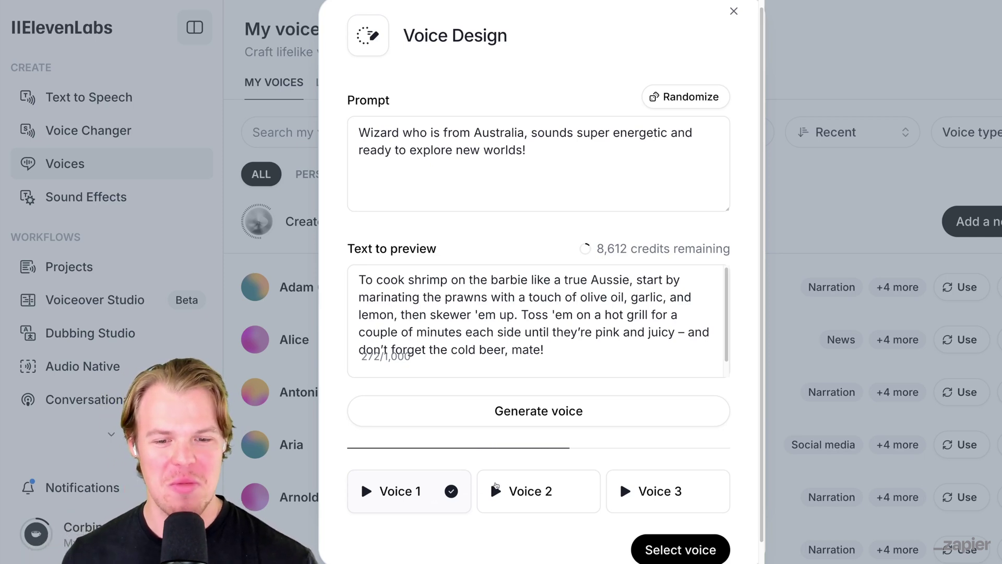
pyautogui.click(524, 492)
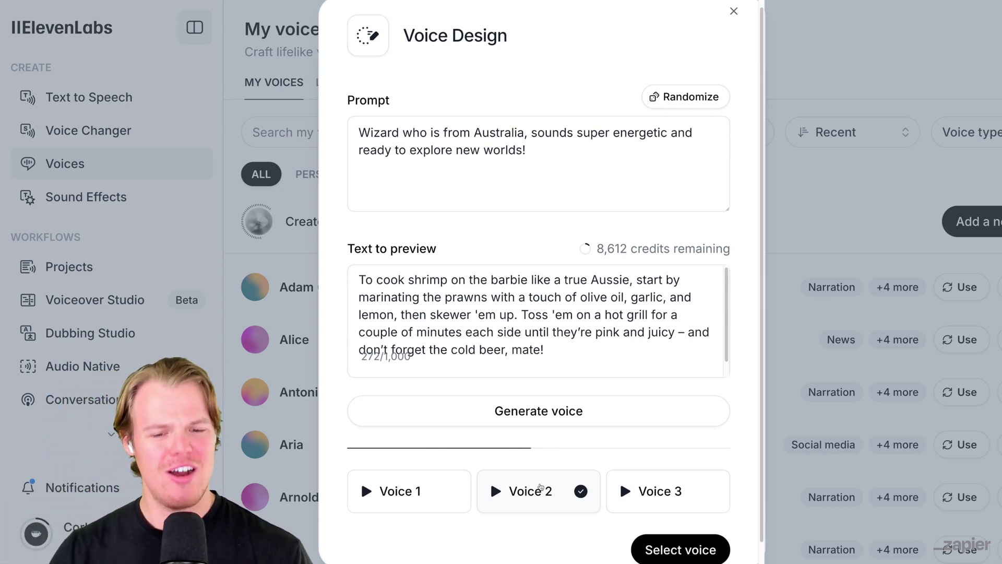
pyautogui.click(657, 487)
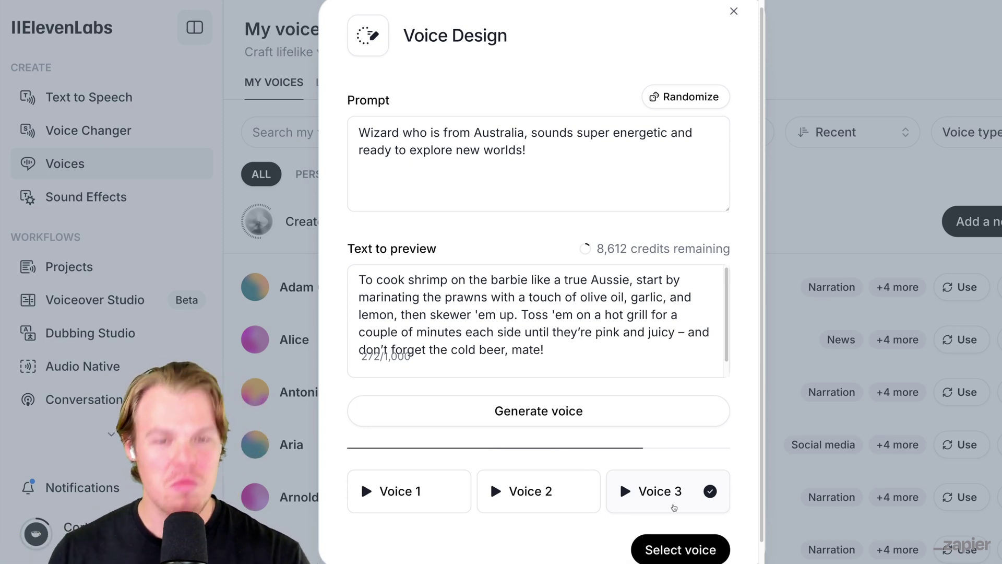
pyautogui.click(426, 501)
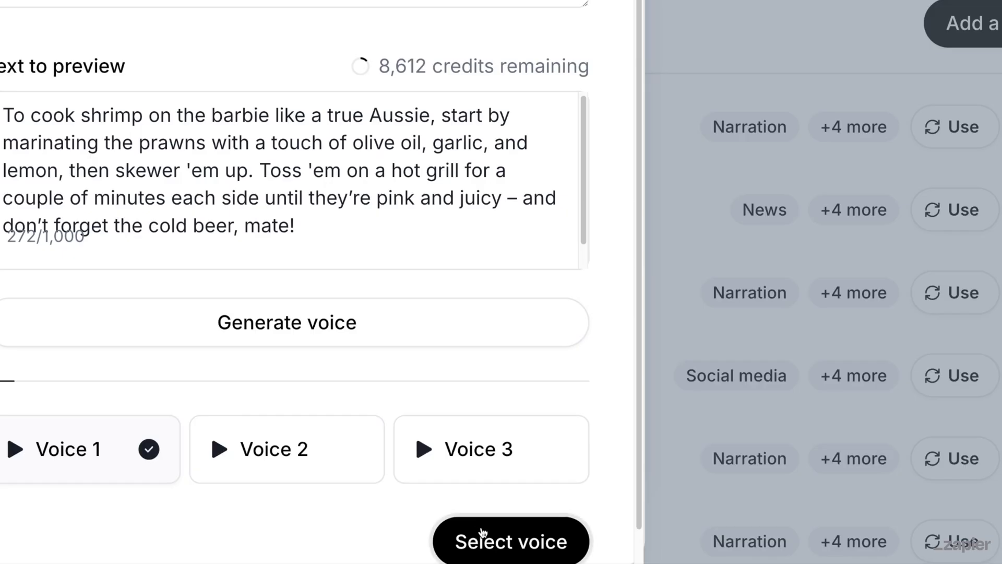
pyautogui.click(668, 546)
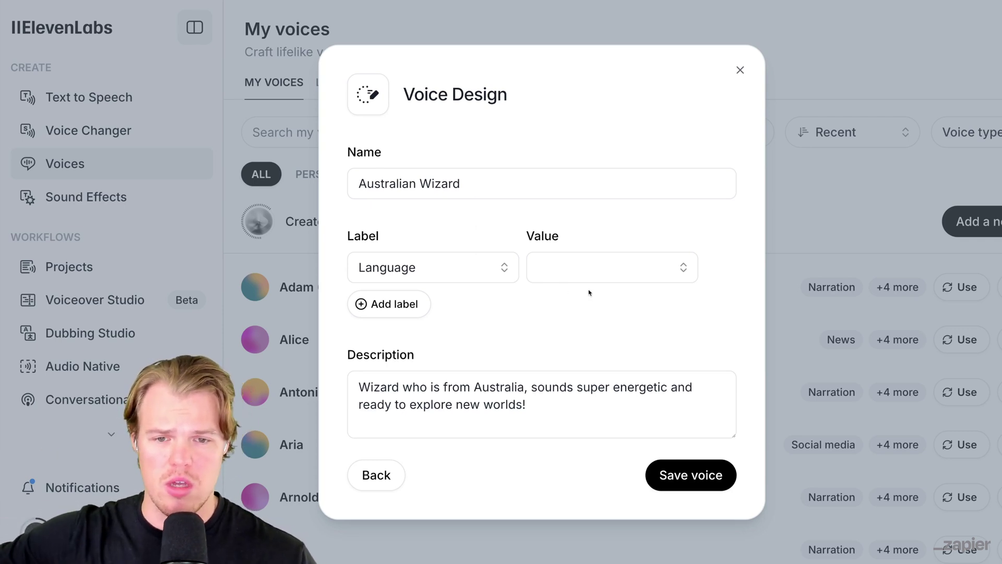
# Give the Australian Wizard voice an English language label and save it.
pyautogui.click(607, 267)
pyautogui.scroll(-5, 615, 360)
pyautogui.click(573, 331)
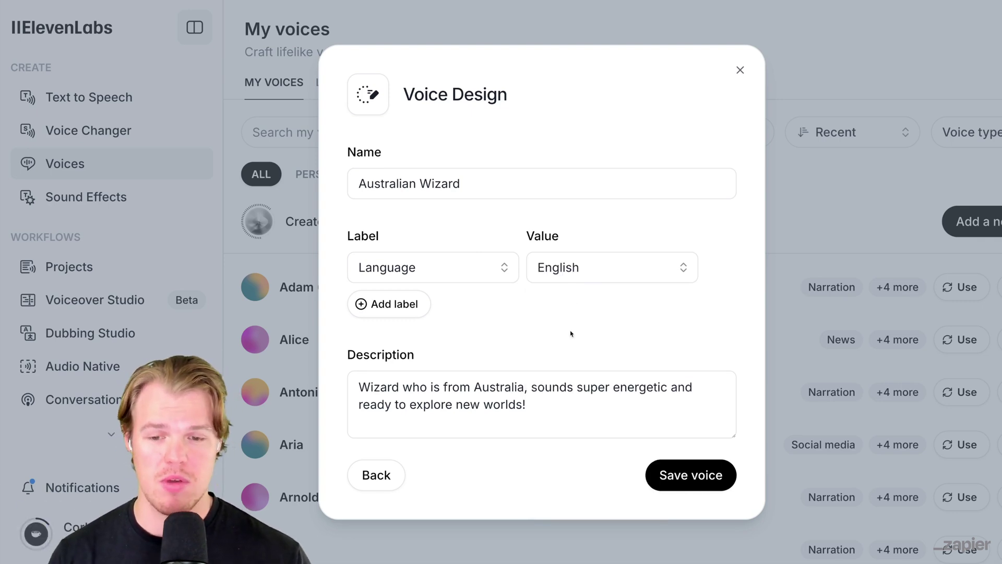
pyautogui.click(706, 481)
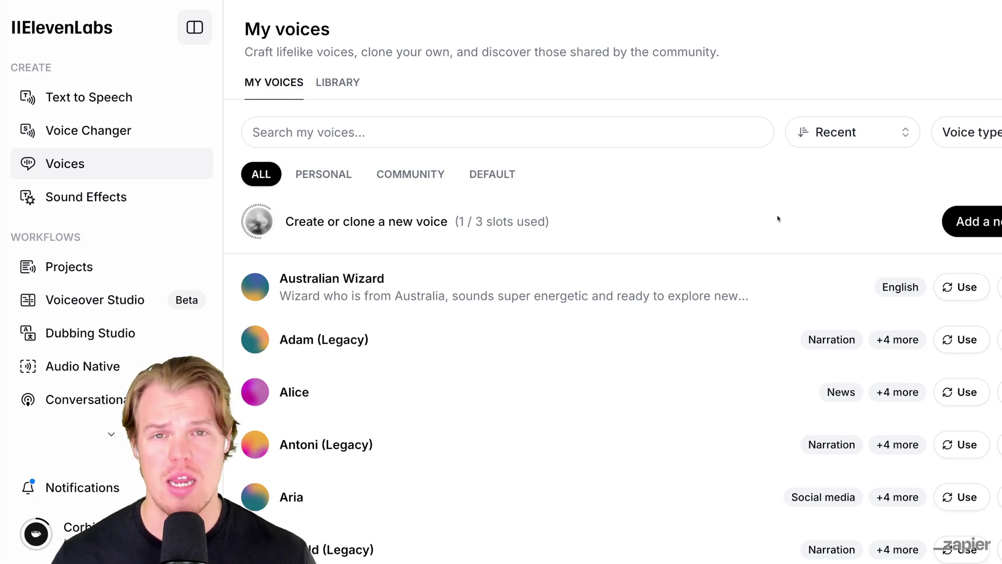
# Copy the Australian Wizard voice ID and create a new ElevenLabs API key.
pyautogui.click(956, 287)
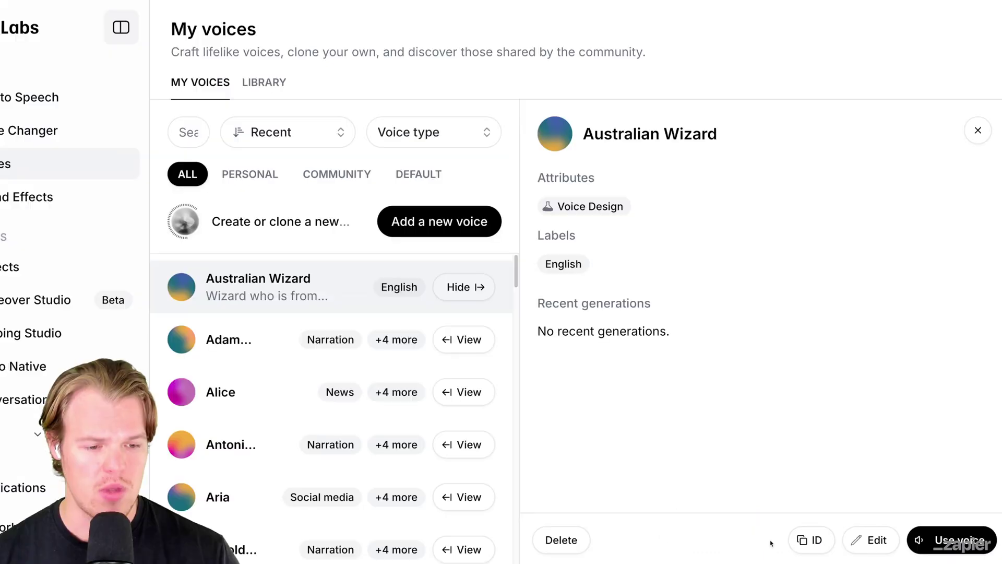
pyautogui.click(702, 526)
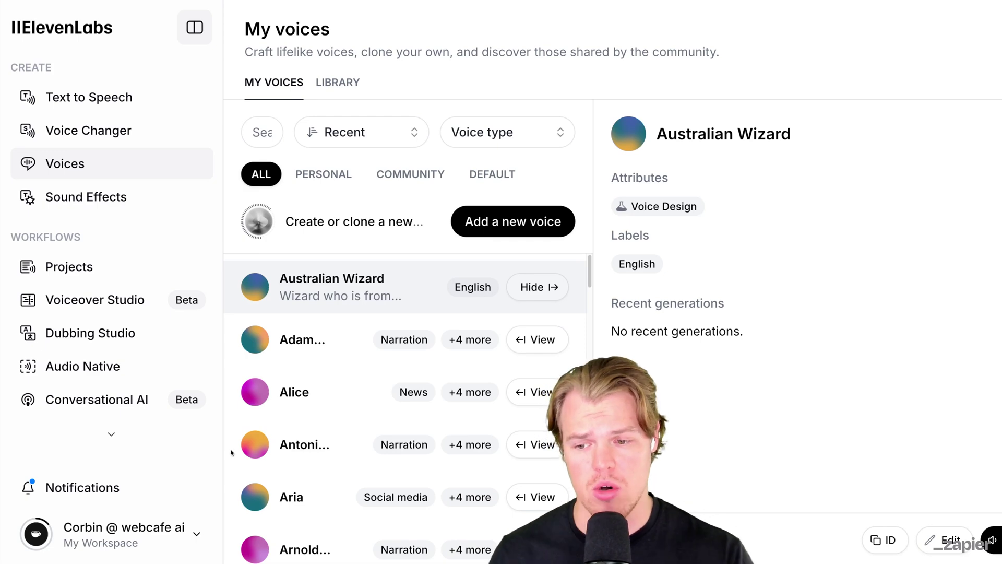
pyautogui.click(132, 530)
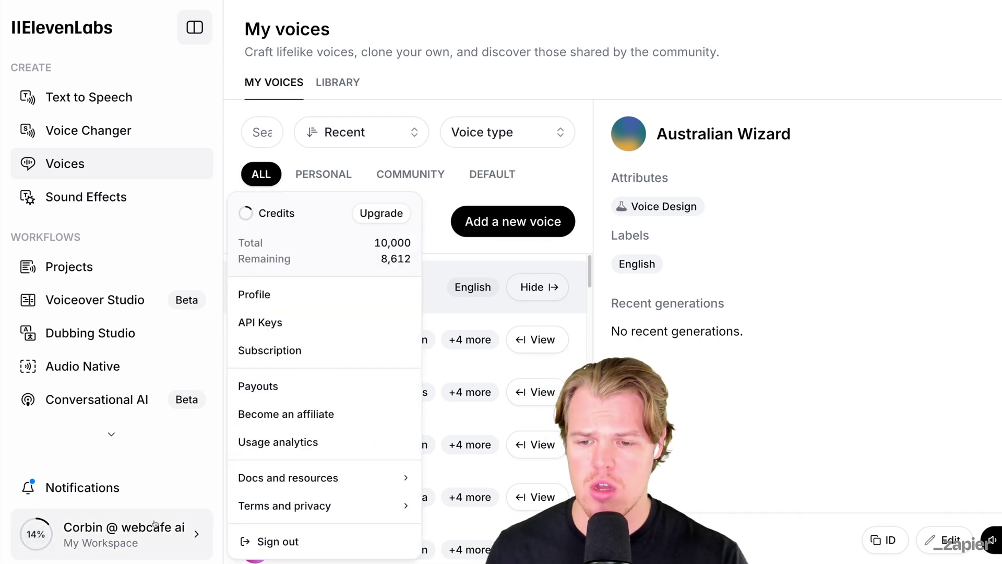
pyautogui.click(318, 329)
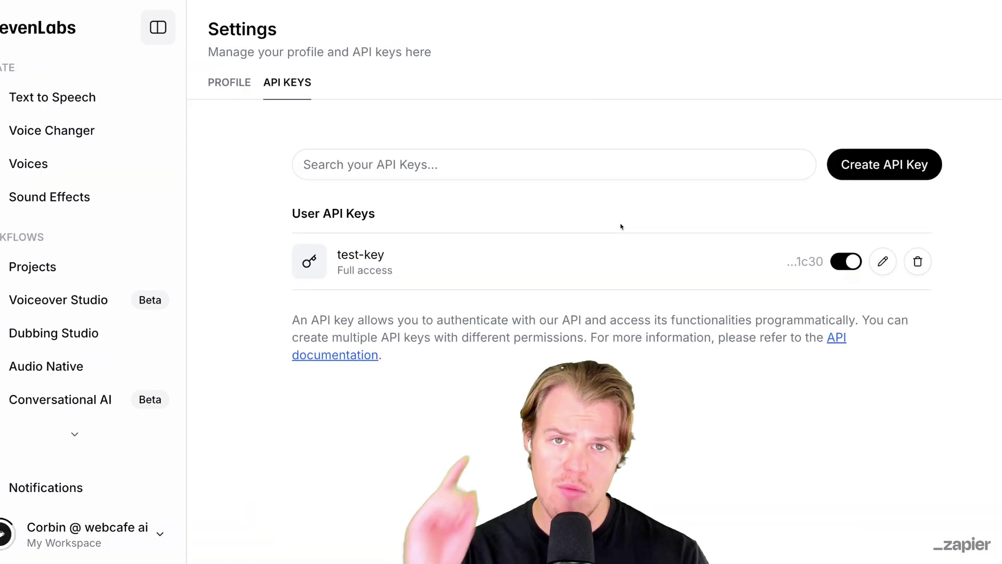
pyautogui.click(877, 166)
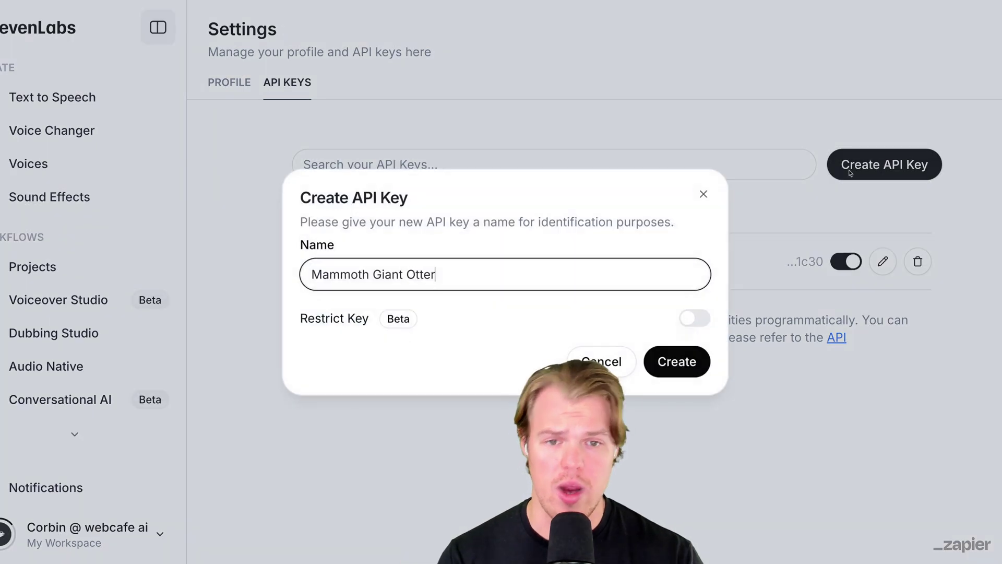
pyautogui.moveTo(505, 271); pyautogui.dragTo(302, 277)
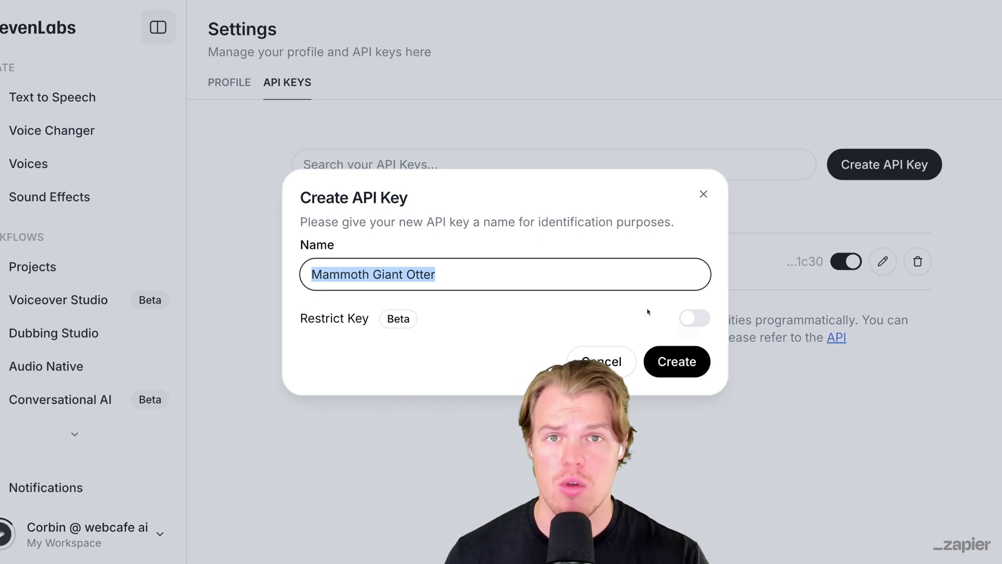
pyautogui.click(451, 284)
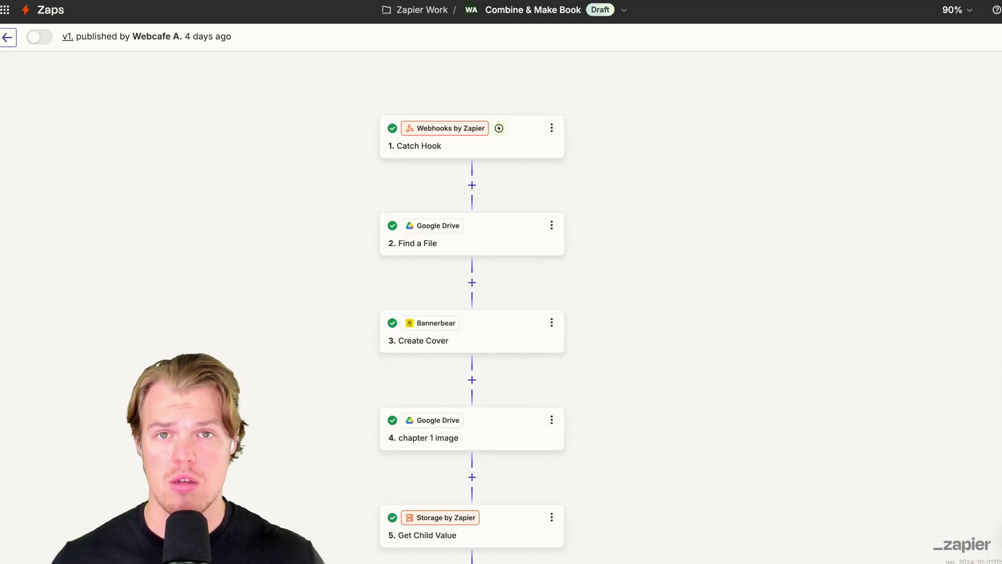
pyautogui.scroll(-3, 301, 349)
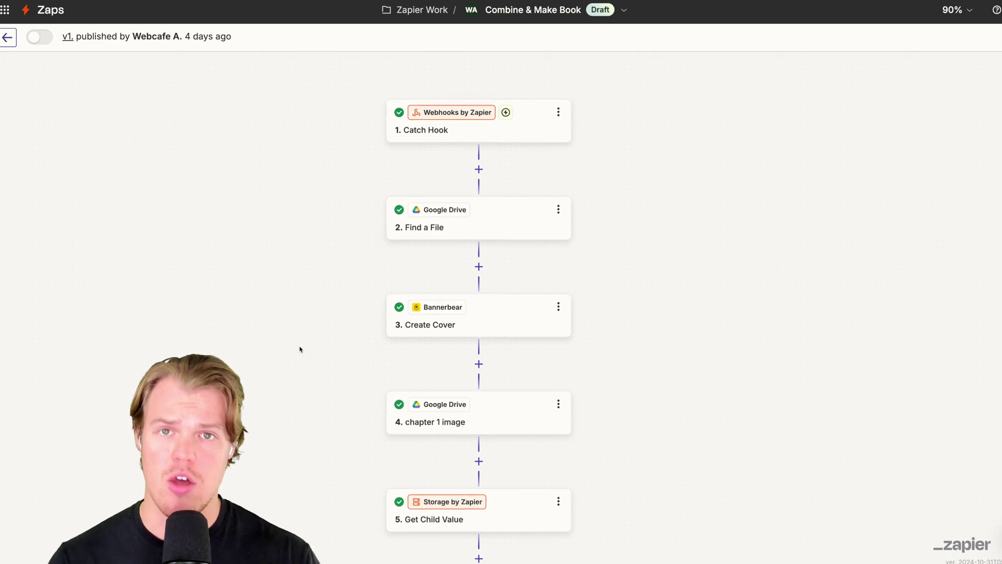
pyautogui.scroll(-10, 300, 349)
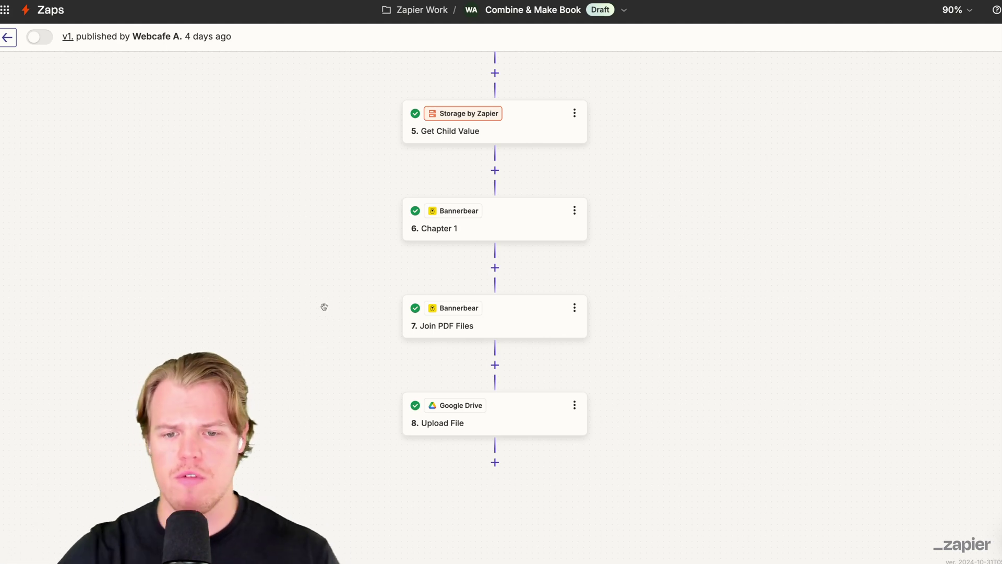
pyautogui.scroll(5, 333, 298)
pyautogui.scroll(-2, 341, 296)
pyautogui.hscroll(2, 341, 296)
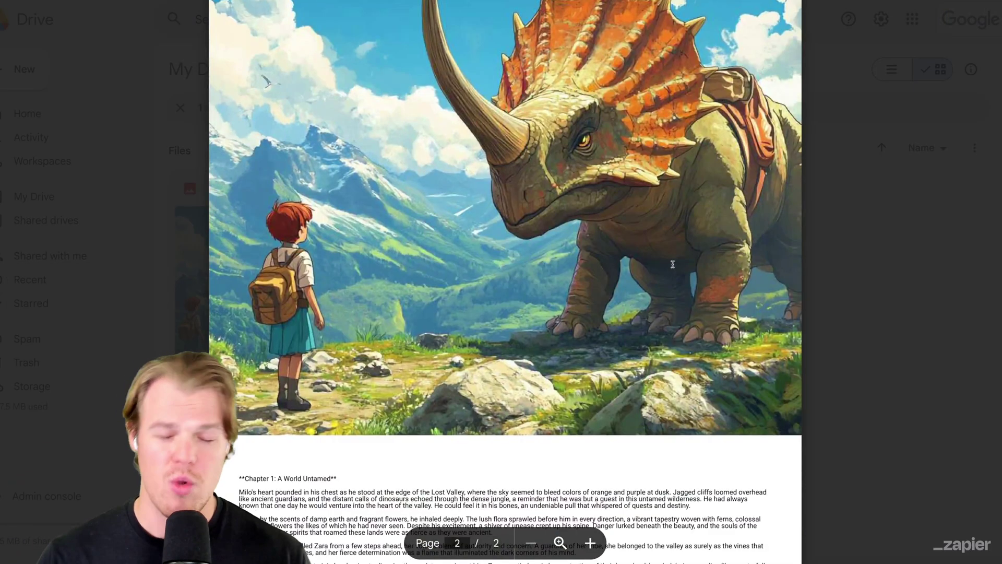
pyautogui.scroll(-10, 673, 264)
pyautogui.scroll(-5, 673, 264)
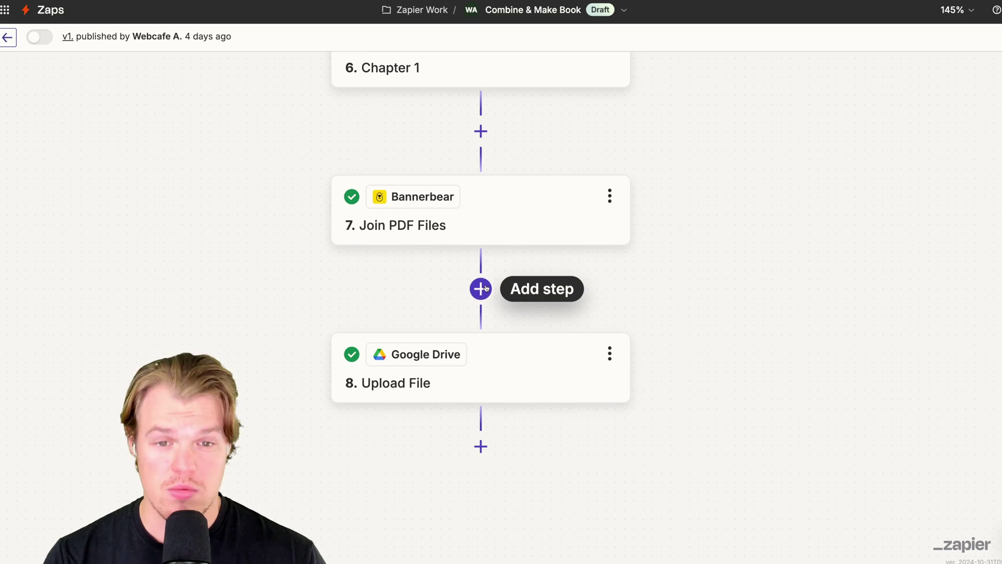
# Add a Webhooks by Zapier step with the Custom Request action event.
pyautogui.click(481, 289)
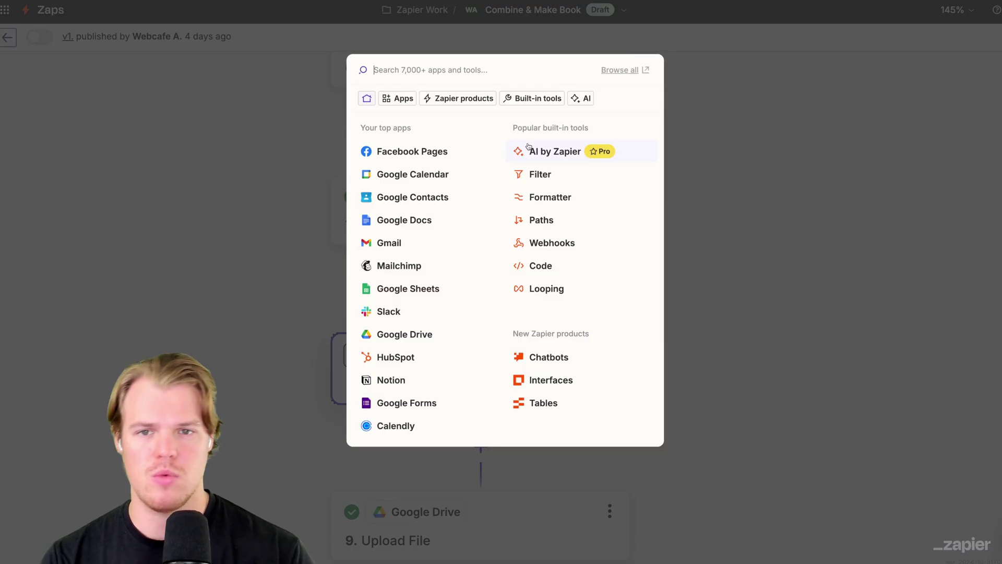
pyautogui.write('web')
pyautogui.press('Return')
pyautogui.click(395, 203)
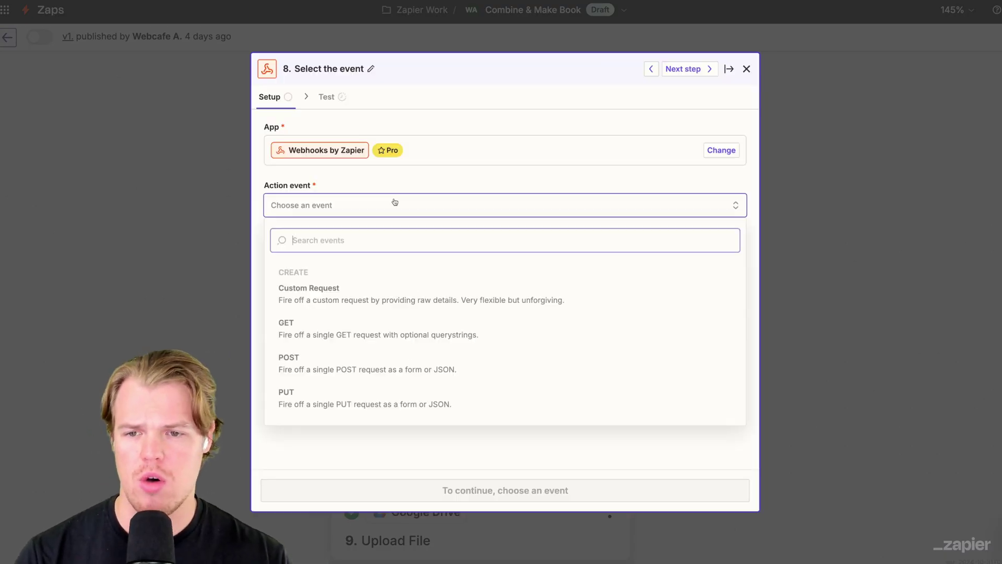
pyautogui.click(337, 298)
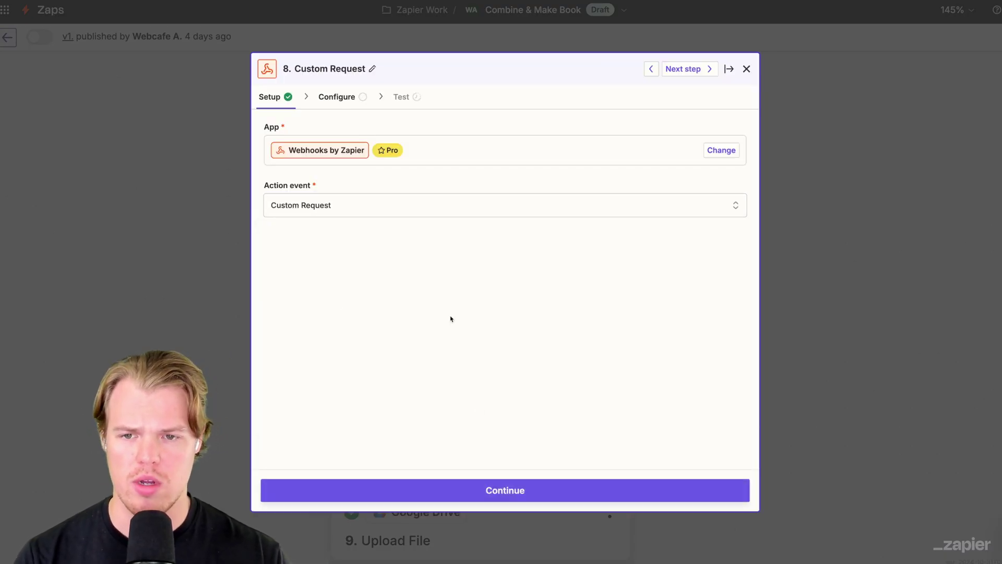
pyautogui.click(491, 490)
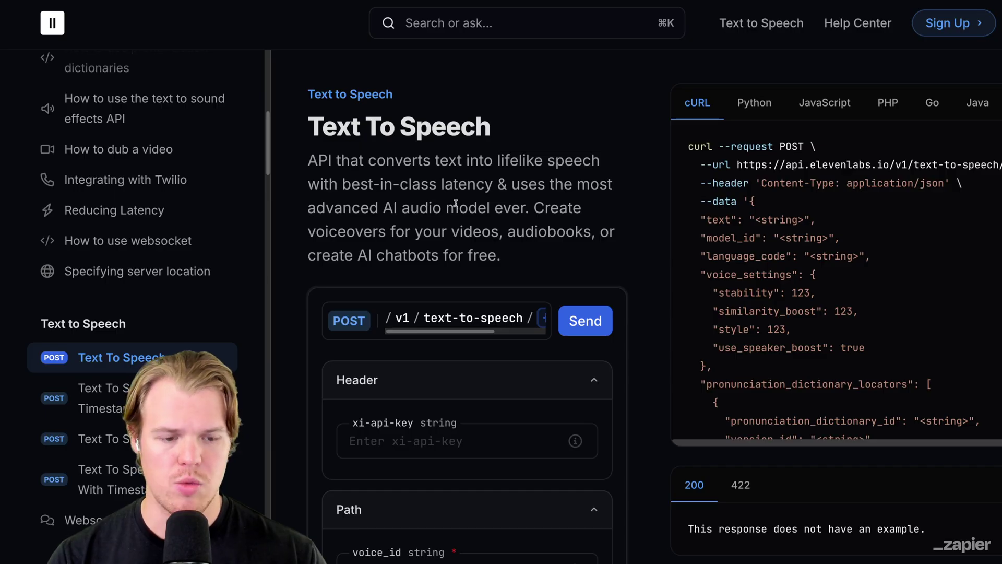
# Consult the ElevenLabs Text To Speech API docs before choosing the request method.
pyautogui.hotkey('ctrl', '-')
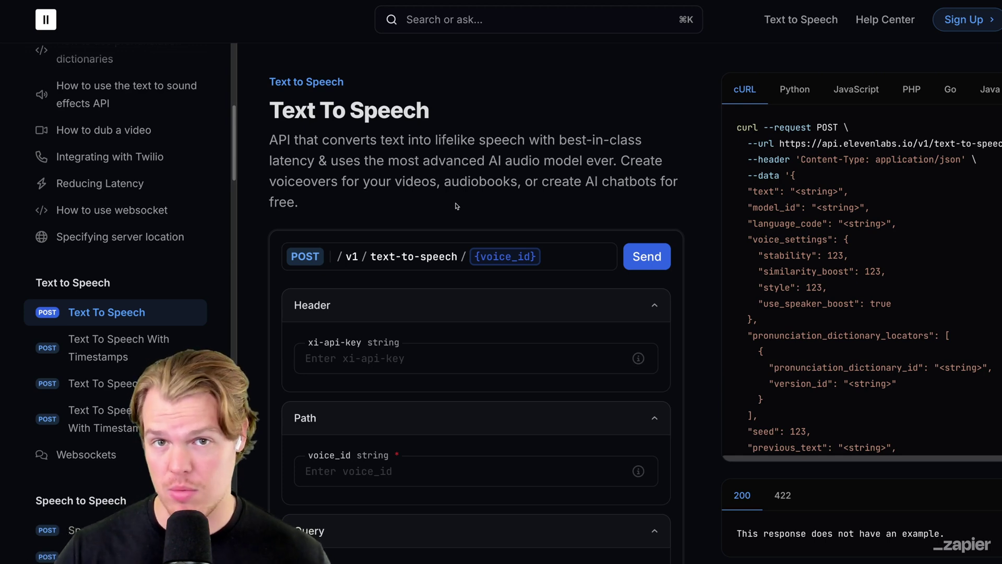
pyautogui.moveTo(254, 110); pyautogui.dragTo(433, 112)
pyautogui.click(459, 115)
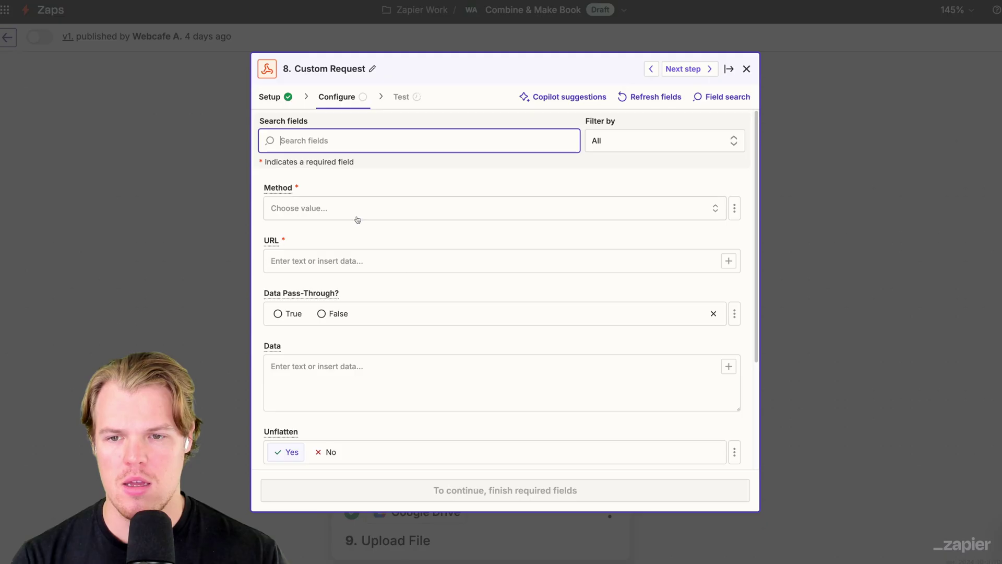
pyautogui.click(358, 207)
# Set Method to POST and URL to the text-to-speech endpoint plus the wizard voice ID.
pyautogui.click(382, 351)
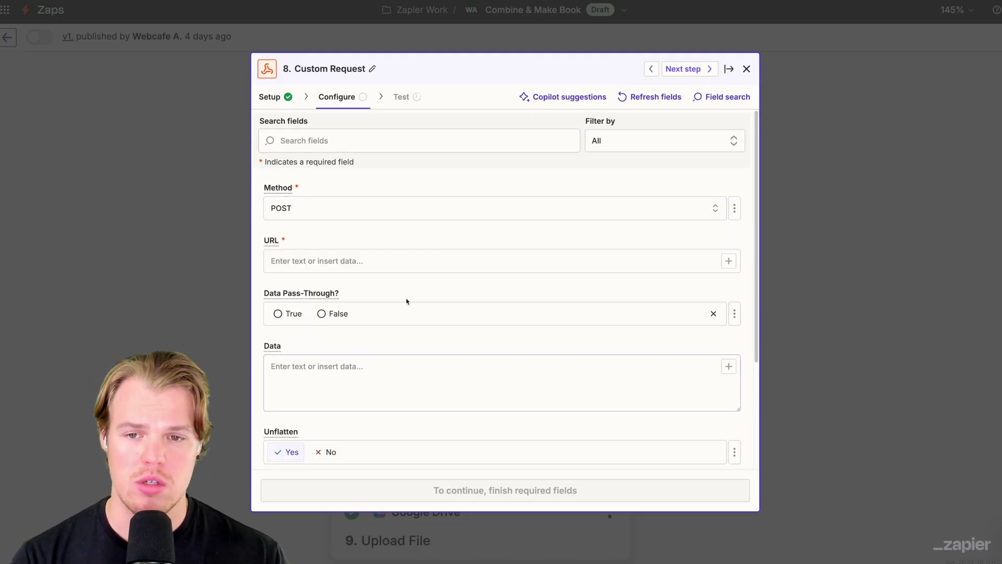
pyautogui.click(406, 253)
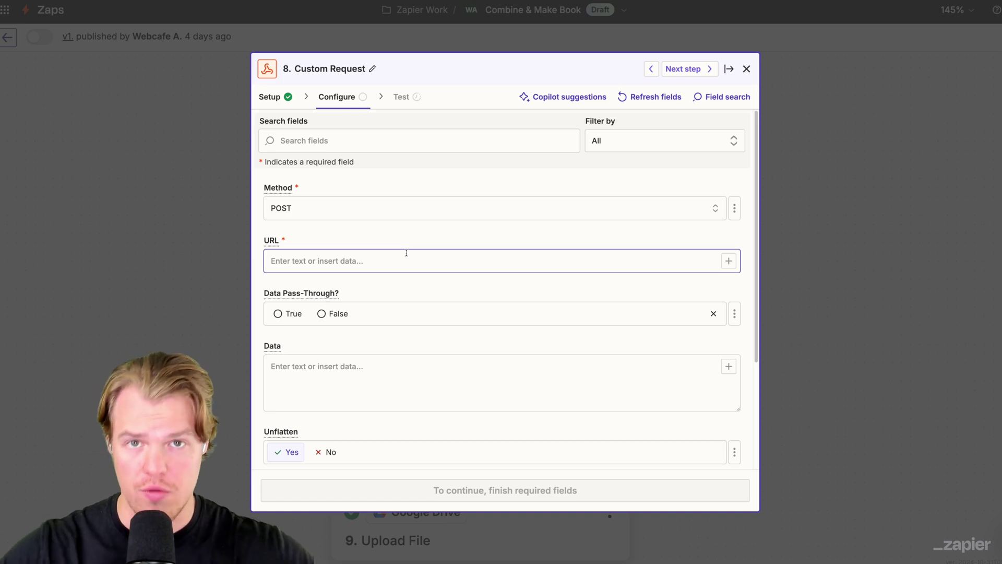
pyautogui.write('https://api.elevenlabs.io/v1/text-to-speech/')
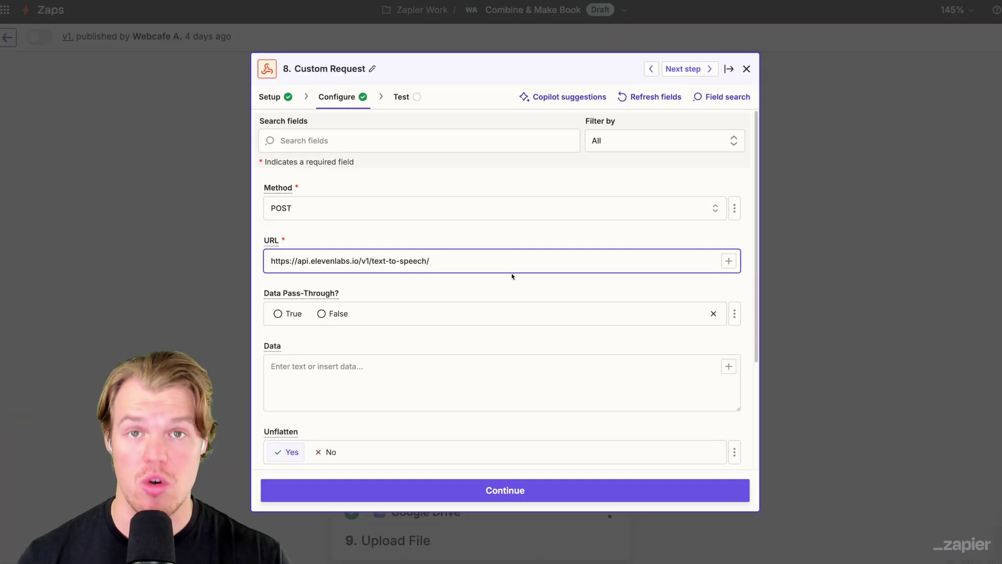
pyautogui.write('9toqrIMZBPQr2etsvelH')
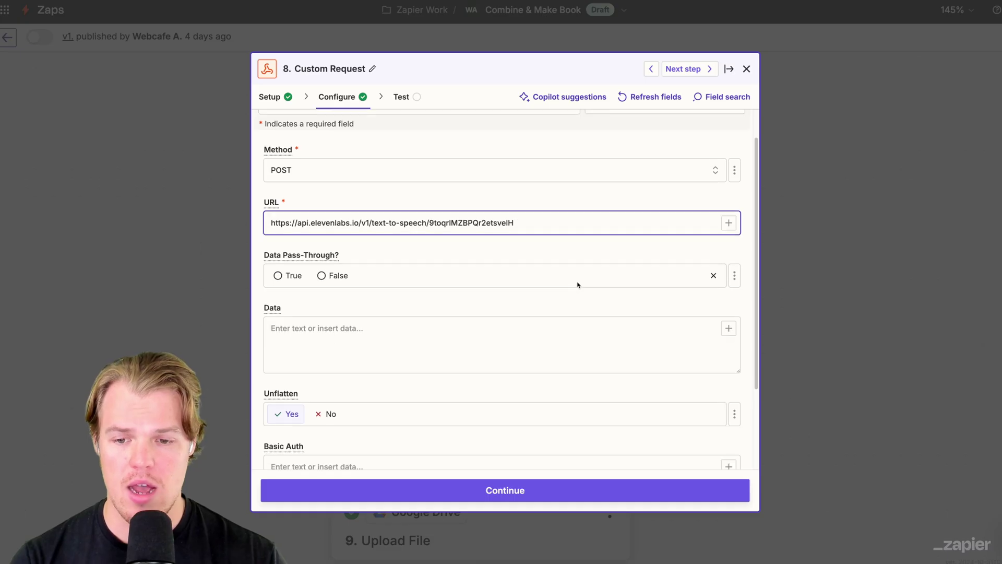
# Paste the JSON request body with voice settings into Data and select its sample text.
pyautogui.scroll(-2, 553, 292)
pyautogui.click(407, 240)
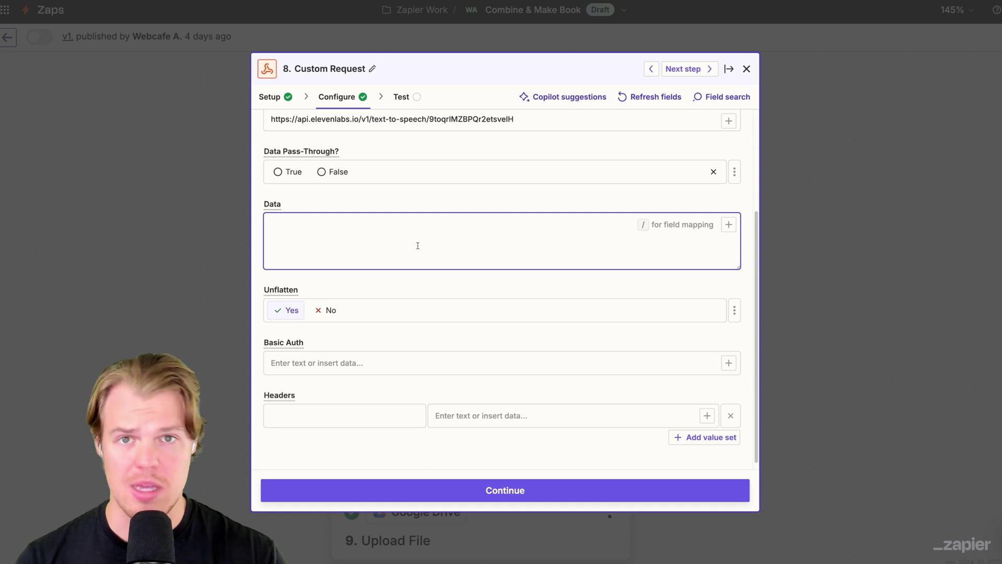
pyautogui.write('{   "text": "Hello, this is a sample text for testing.",   "voice_settings": {     "stability": 0.5,     "similarity_boost": 0.5   } }')
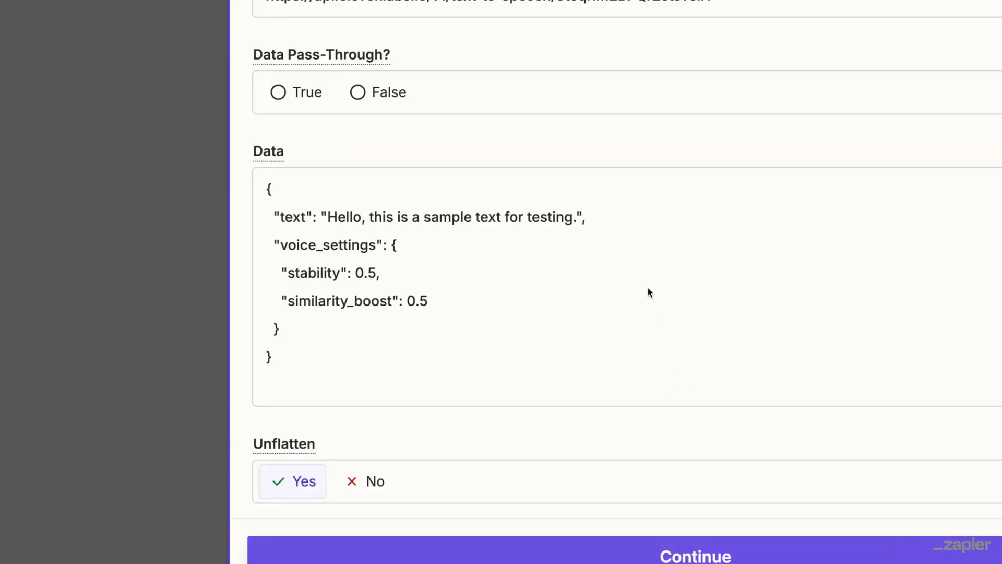
pyautogui.click(650, 278)
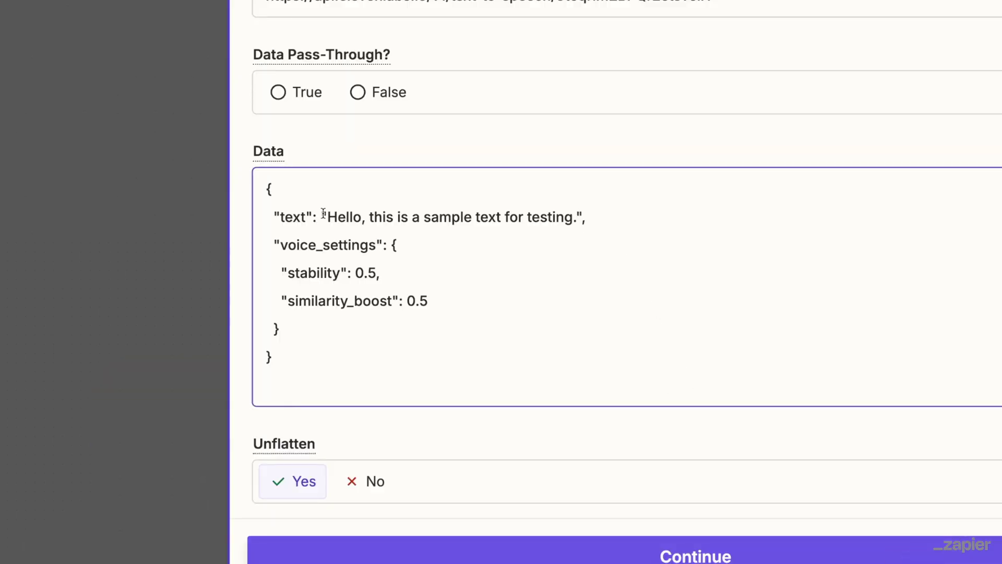
pyautogui.moveTo(323, 214); pyautogui.dragTo(576, 214)
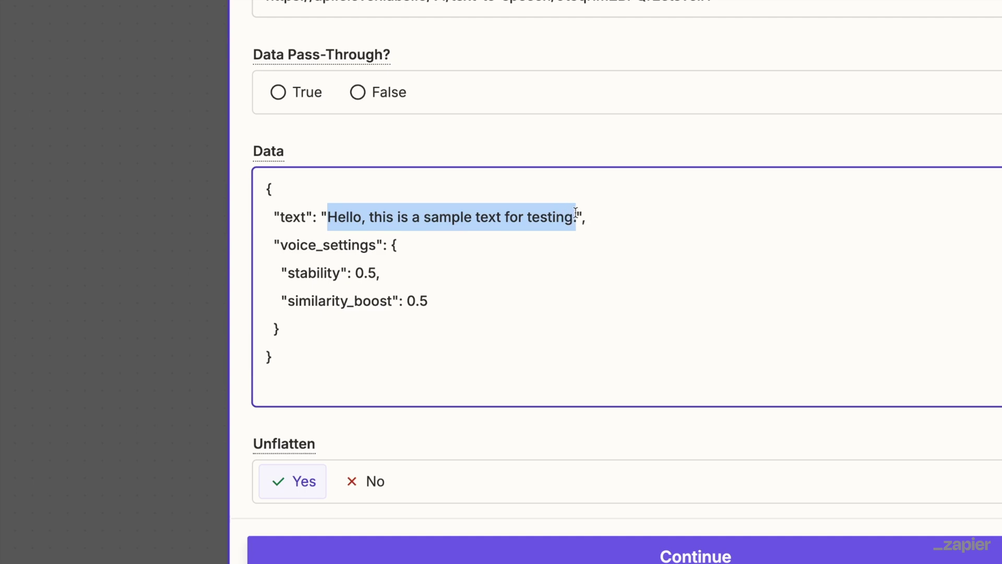
# Replace the body's sample text with step 5's Chap 1 field and note the xi-api-key header name.
pyautogui.click(407, 245)
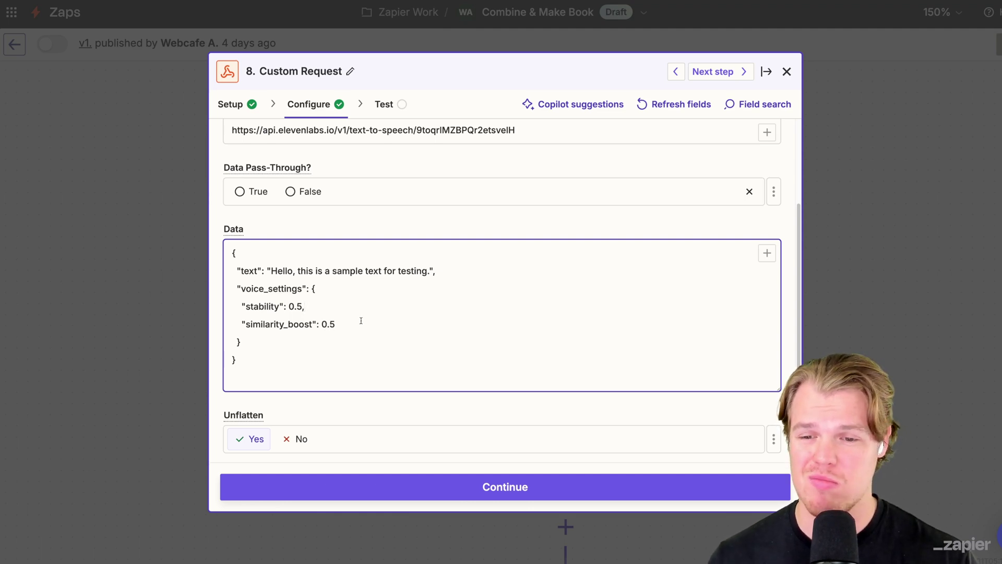
pyautogui.moveTo(429, 270); pyautogui.dragTo(277, 270)
pyautogui.press('BackSpace')
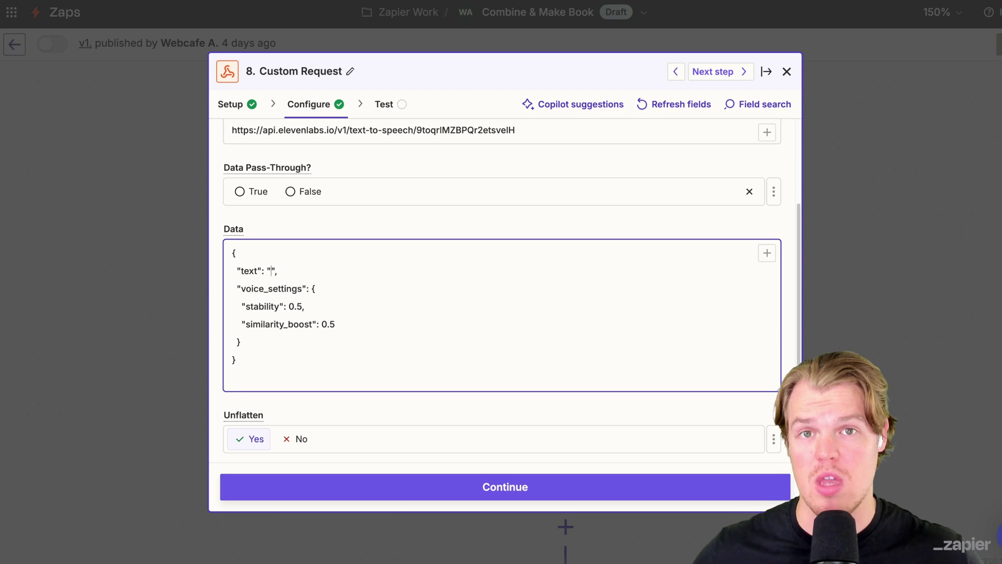
pyautogui.click(273, 269)
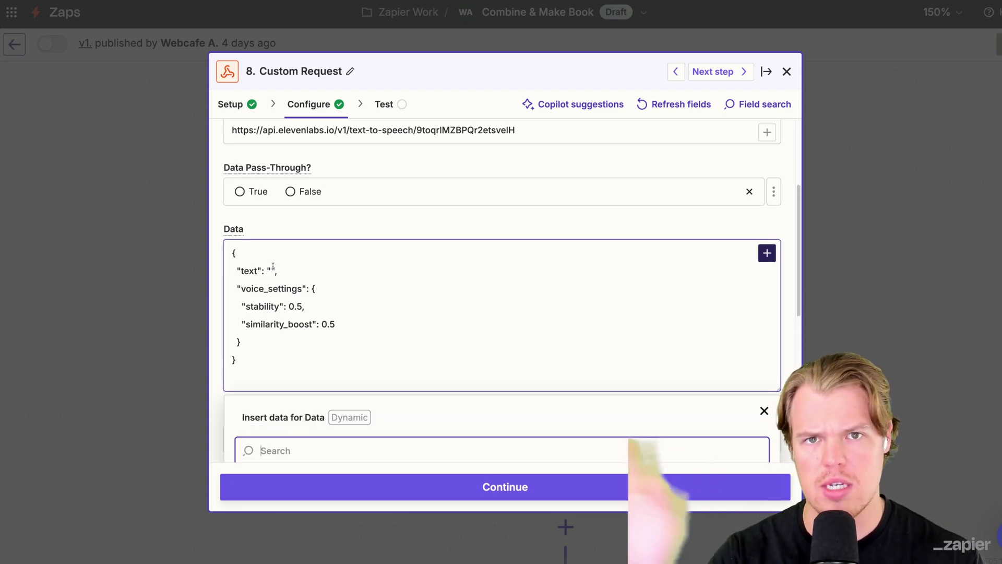
pyautogui.scroll(-6, 518, 259)
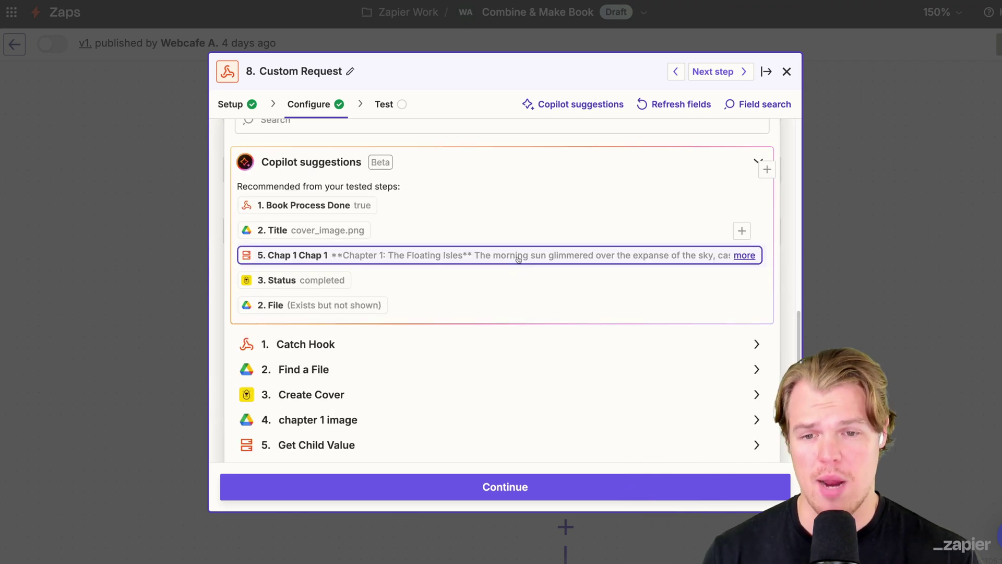
pyautogui.click(518, 259)
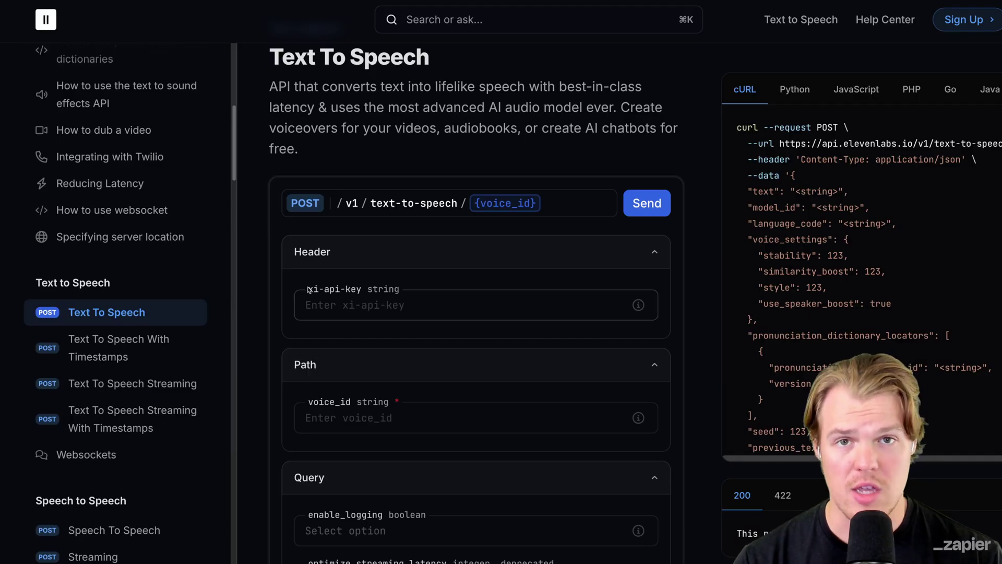
pyautogui.moveTo(309, 291); pyautogui.dragTo(364, 291)
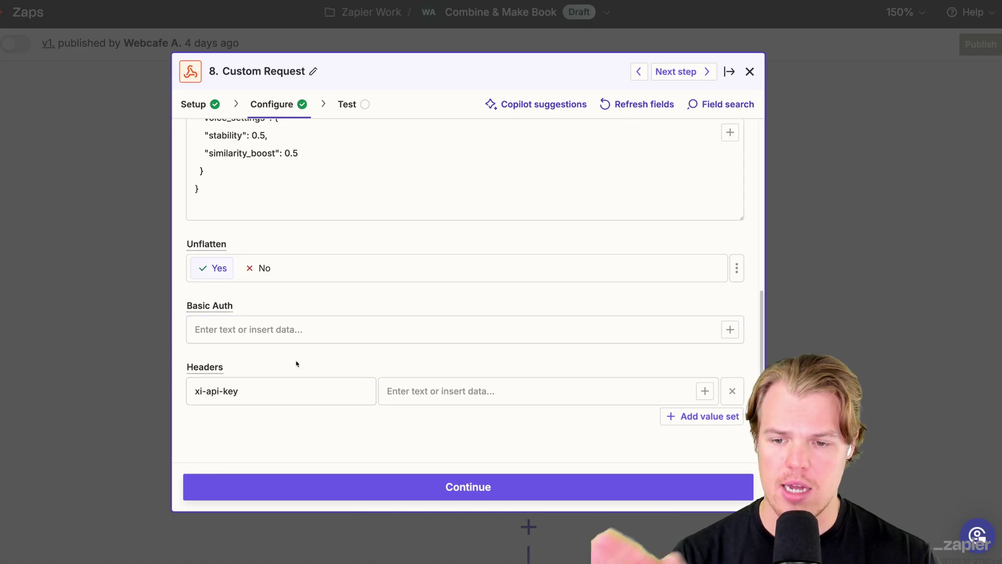
# Paste the API key as the xi-api-key header value and review the request on the Test tab.
pyautogui.click(428, 391)
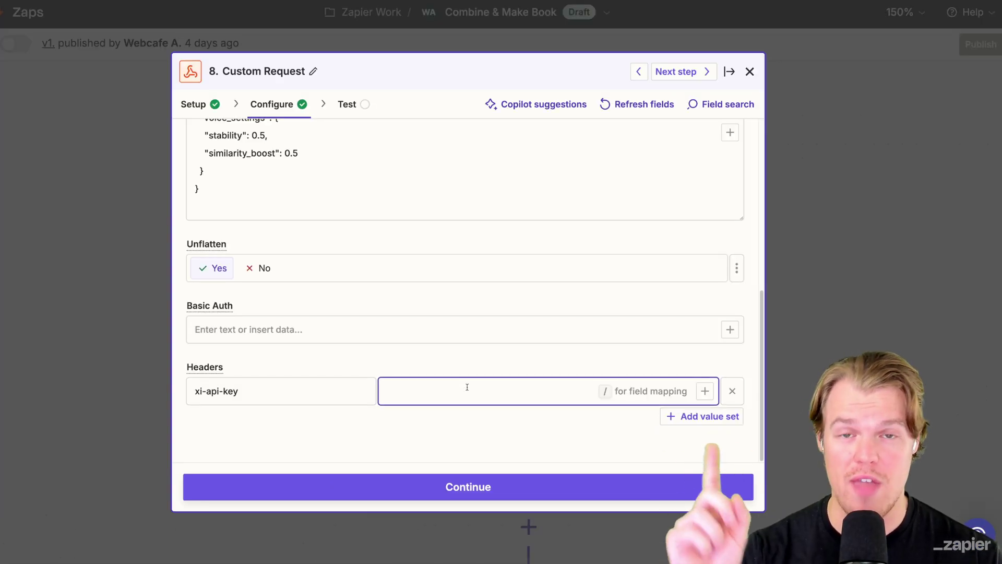
pyautogui.click(486, 422)
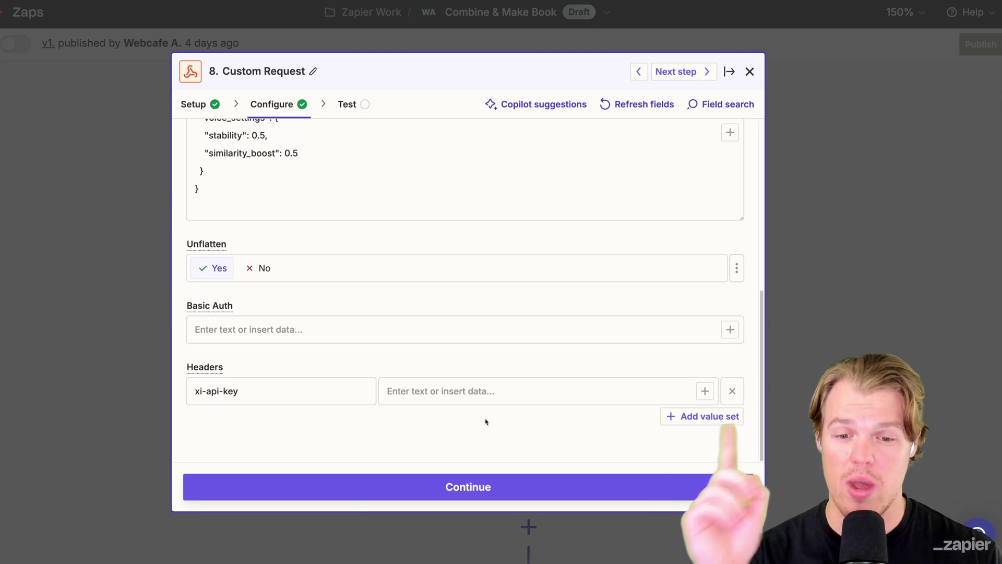
pyautogui.click(472, 399)
pyautogui.click(577, 482)
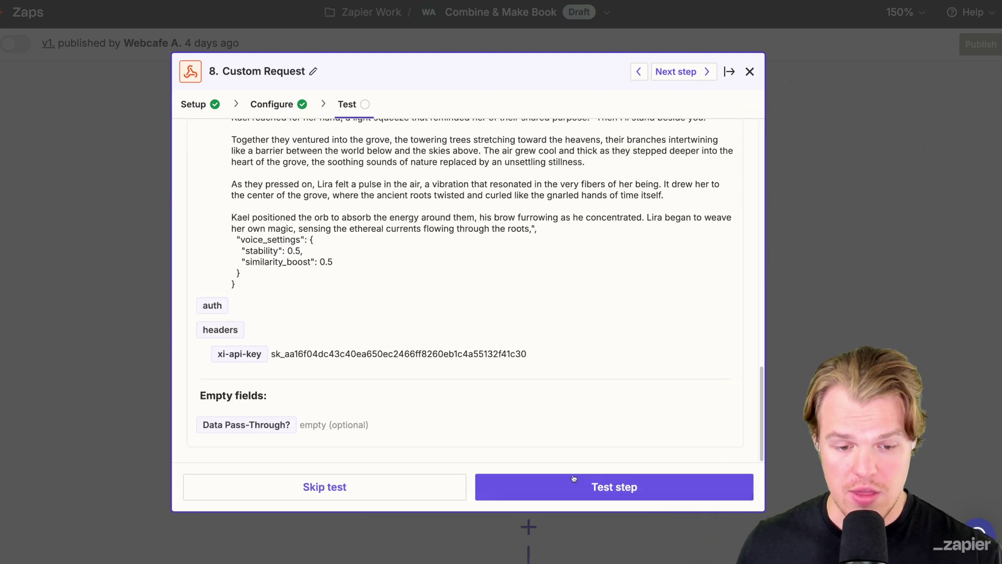
pyautogui.scroll(15, 261, 237)
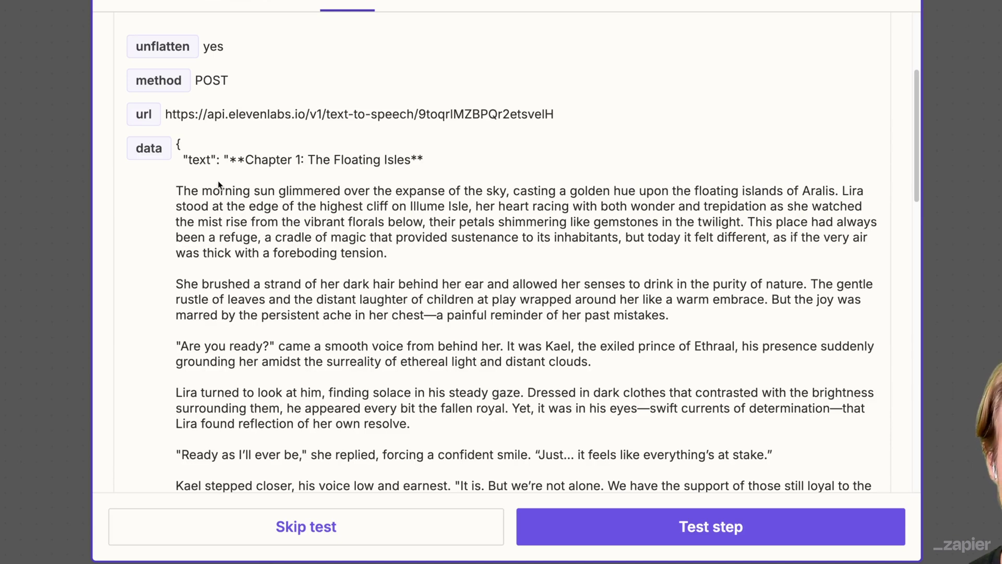
pyautogui.scroll(-1, 196, 176)
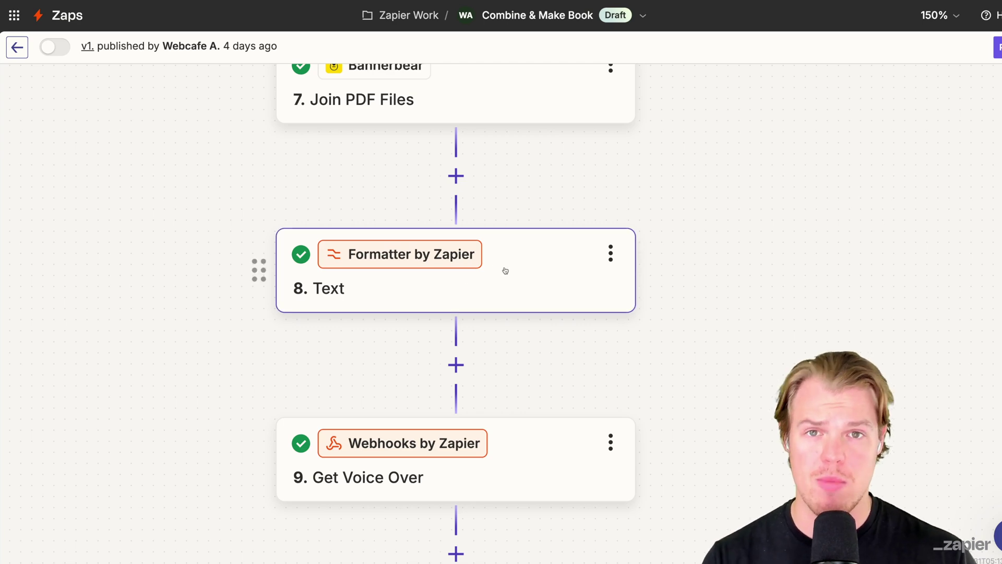
# Check step 8 Text replaces [:newline:] in the chapter 1 text and test it.
pyautogui.click(509, 269)
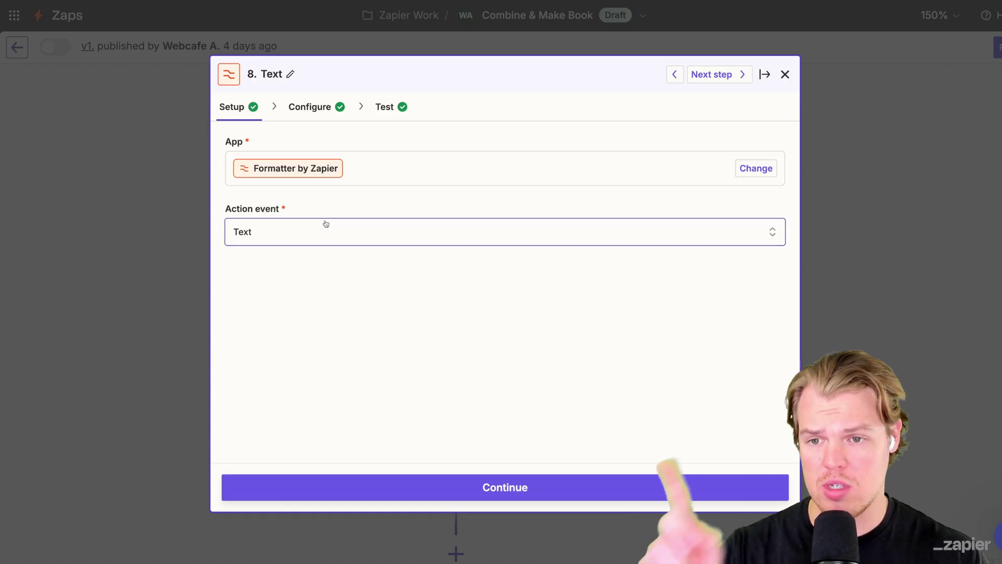
pyautogui.scroll(-2, 463, 197)
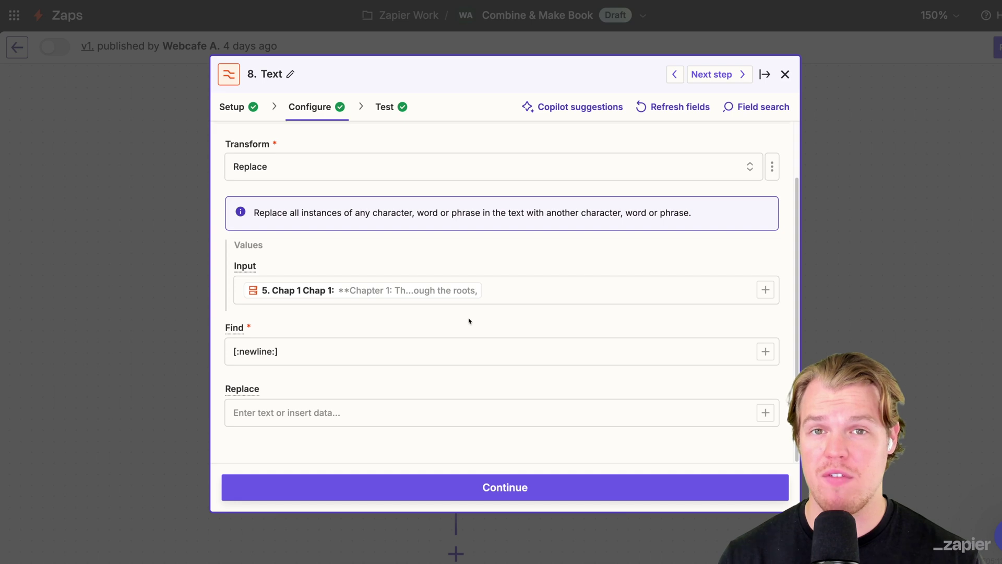
pyautogui.click(295, 356)
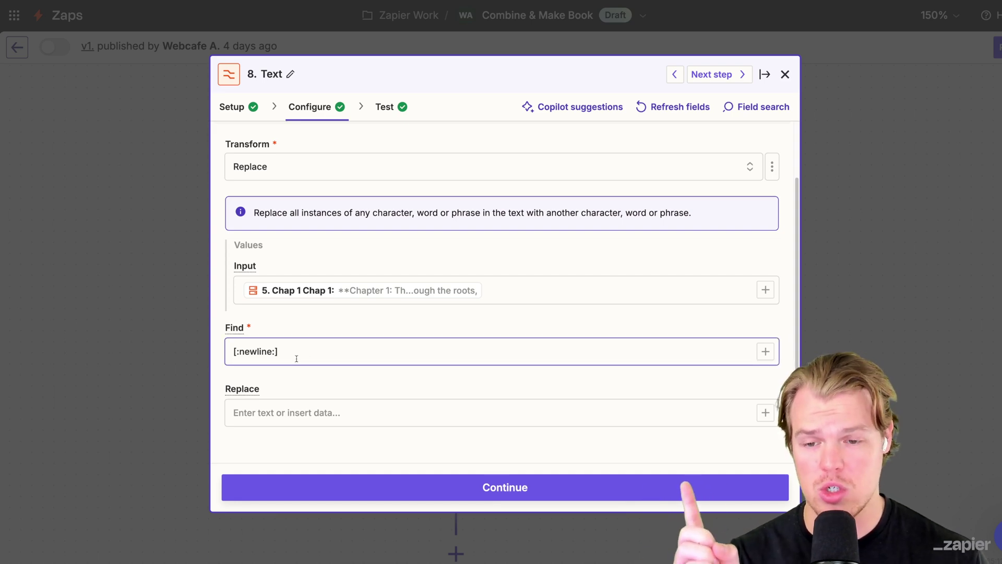
pyautogui.click(407, 487)
pyautogui.scroll(-5, 472, 356)
pyautogui.scroll(3, 472, 356)
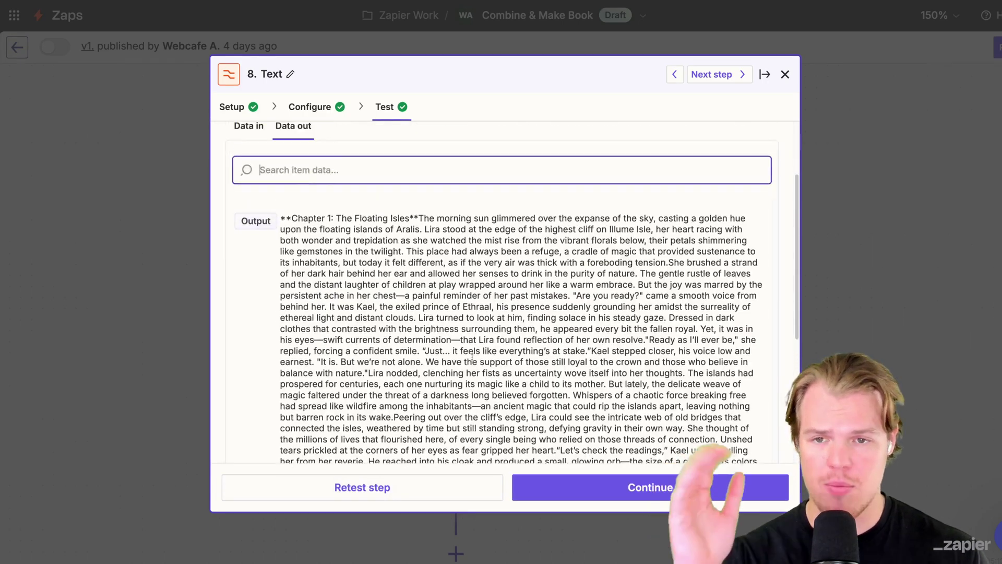
pyautogui.scroll(-2, 471, 356)
pyautogui.scroll(-1, 472, 356)
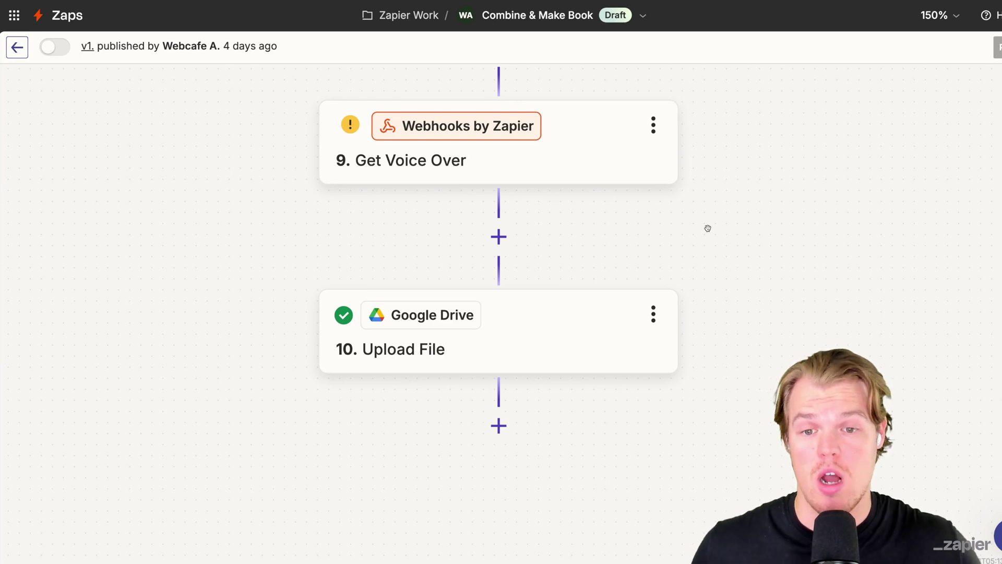
# Rename step 10 to Upload E-Book.
pyautogui.click(653, 314)
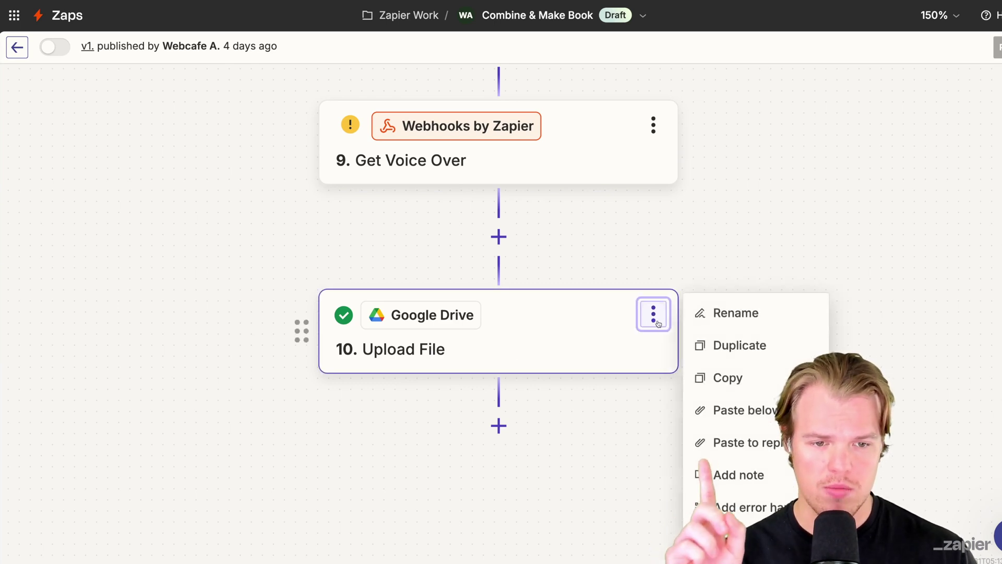
pyautogui.click(702, 320)
pyautogui.write('Up')
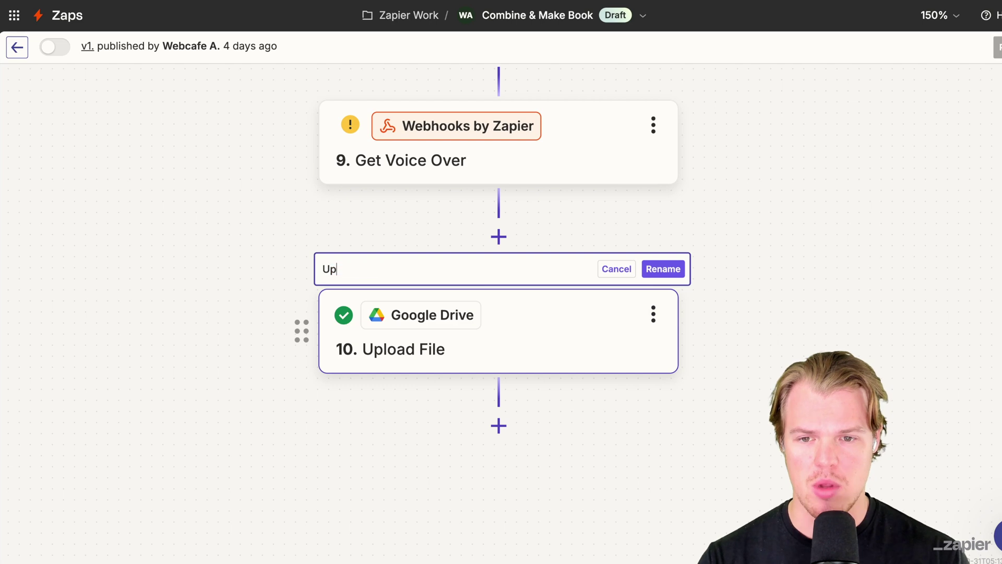
pyautogui.write('load E-Book')
pyautogui.press('Return')
# Duplicate the Upload E-Book step and name the copy Audio Book.
pyautogui.click(654, 314)
pyautogui.click(723, 343)
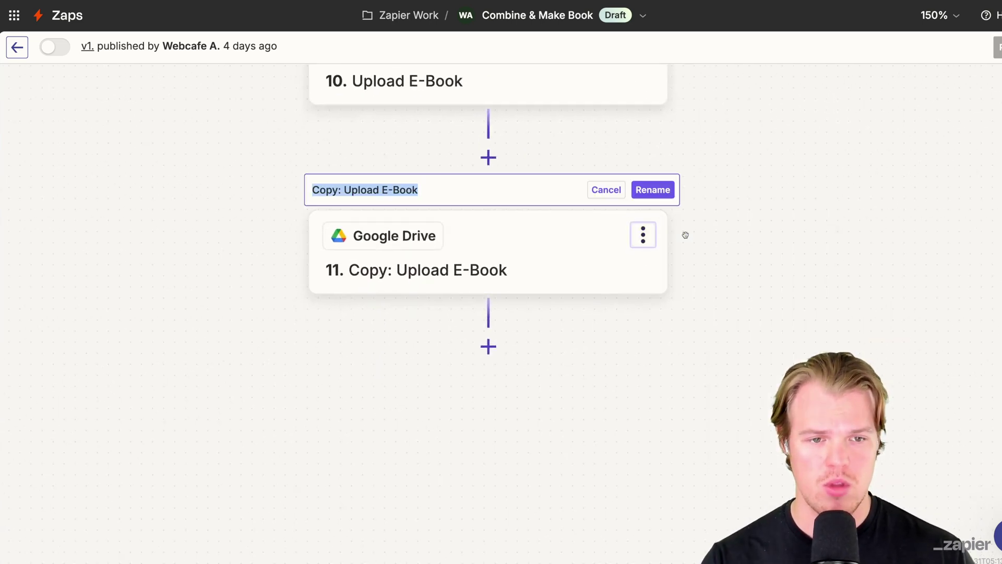
pyautogui.write('Audio Book')
pyautogui.press('Return')
pyautogui.click(634, 237)
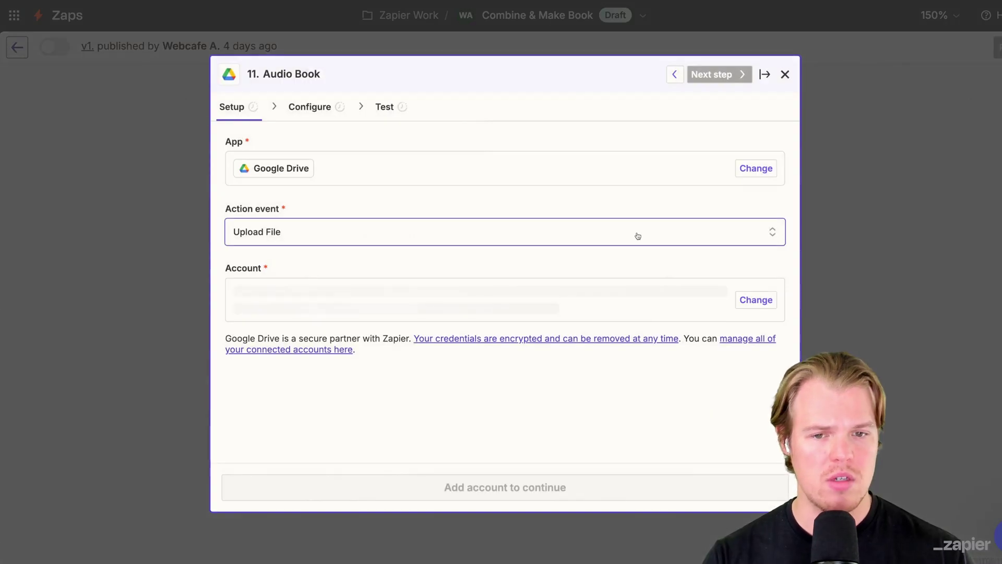
# Keep the Zapier Book Creator folder, clear the joined PDF and name the file Audio Book.
pyautogui.click(332, 113)
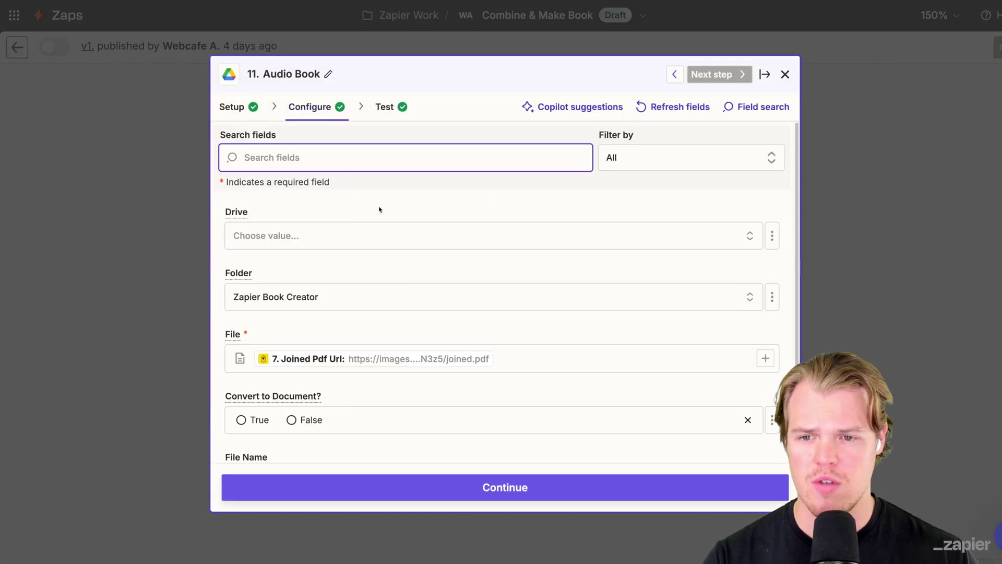
pyautogui.scroll(-2, 432, 230)
pyautogui.click(348, 202)
pyautogui.click(347, 202)
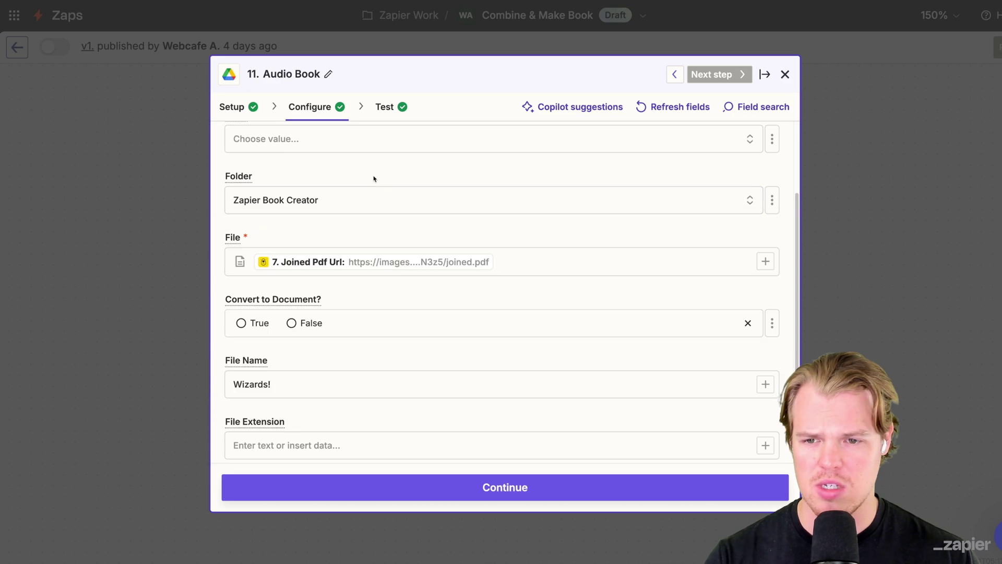
pyautogui.scroll(-1, 387, 230)
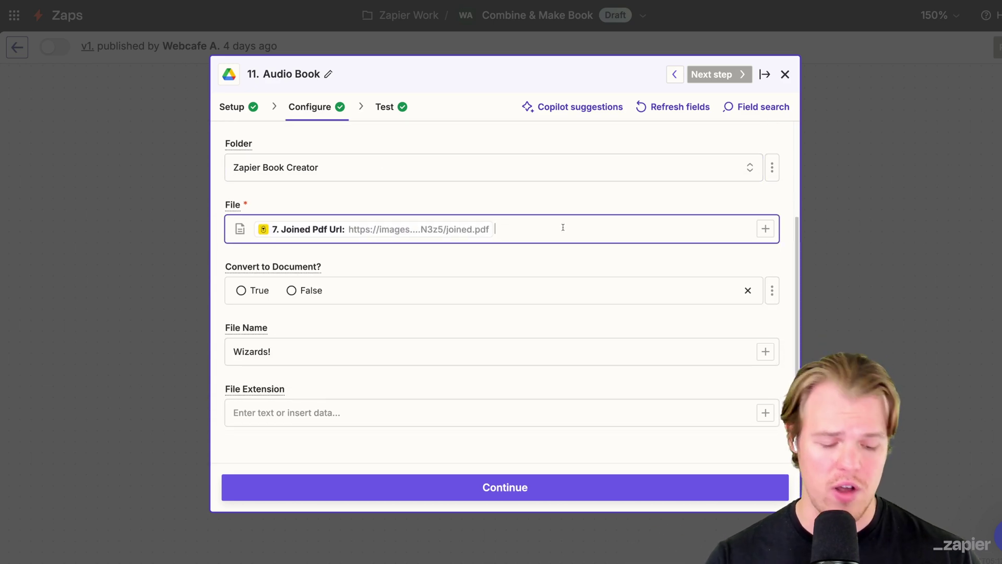
pyautogui.press('BackSpace')
pyautogui.click(281, 355)
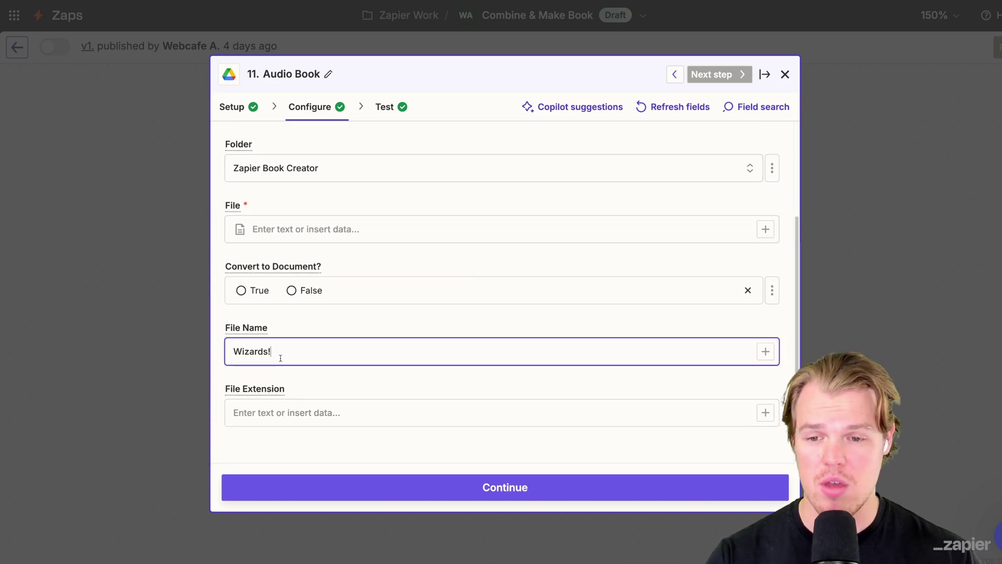
pyautogui.doubleClick(280, 355)
pyautogui.click(280, 355)
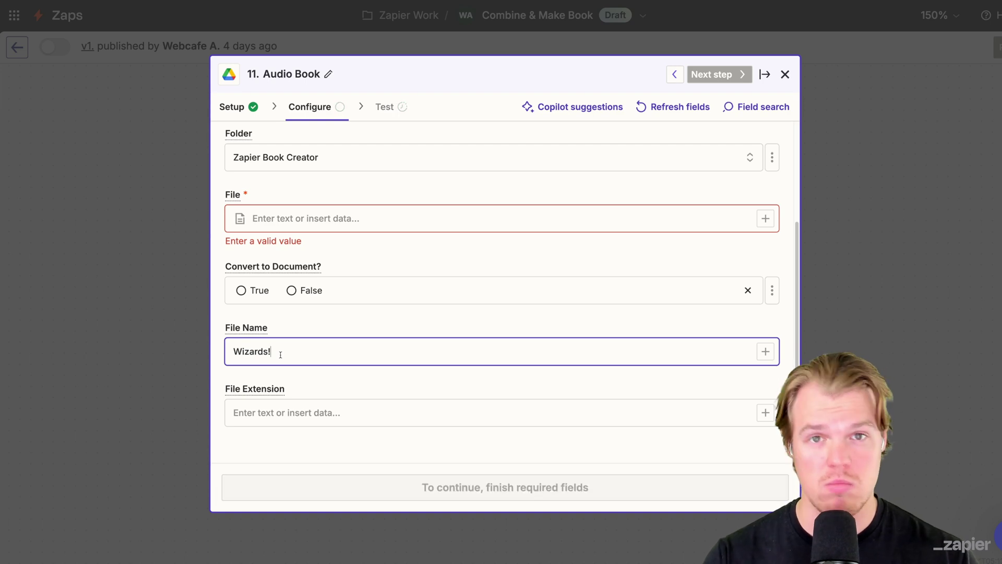
pyautogui.write('Audio Book')
# Map the File field to step 9 Get Voice Over's File output.
pyautogui.click(319, 214)
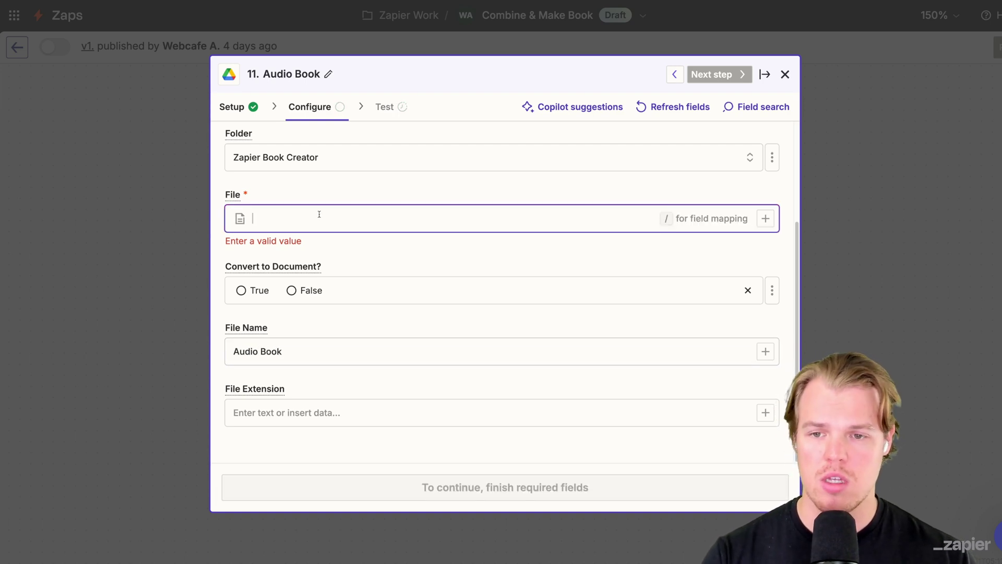
pyautogui.click(459, 223)
pyautogui.scroll(-4, 495, 309)
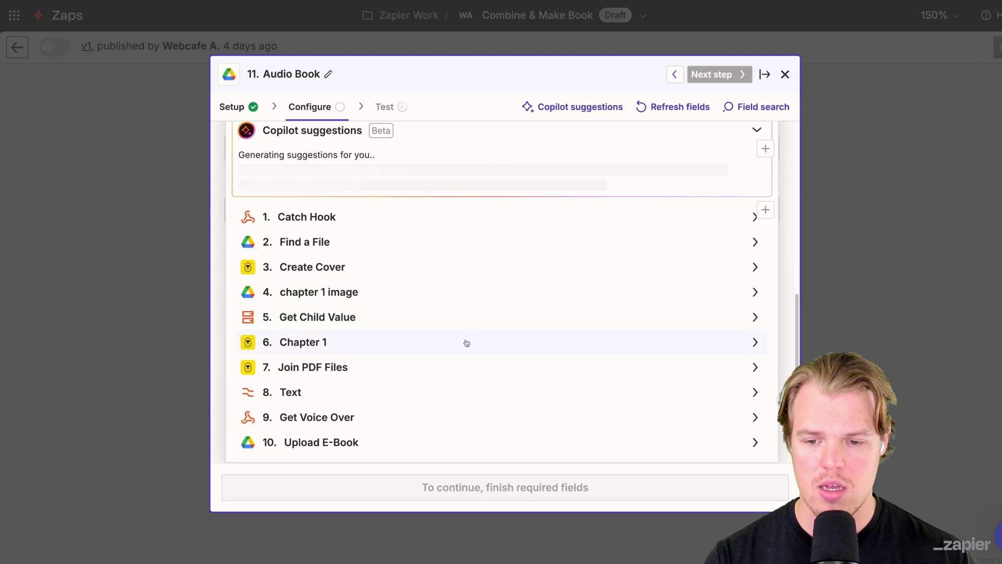
pyautogui.click(387, 416)
pyautogui.scroll(-3, 470, 350)
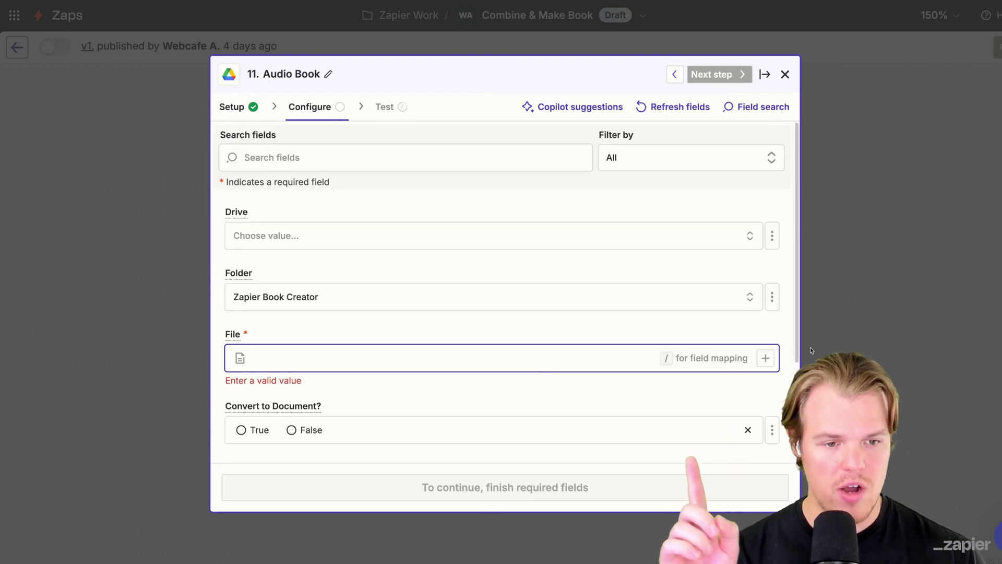
pyautogui.click(766, 358)
pyautogui.scroll(-1, 412, 394)
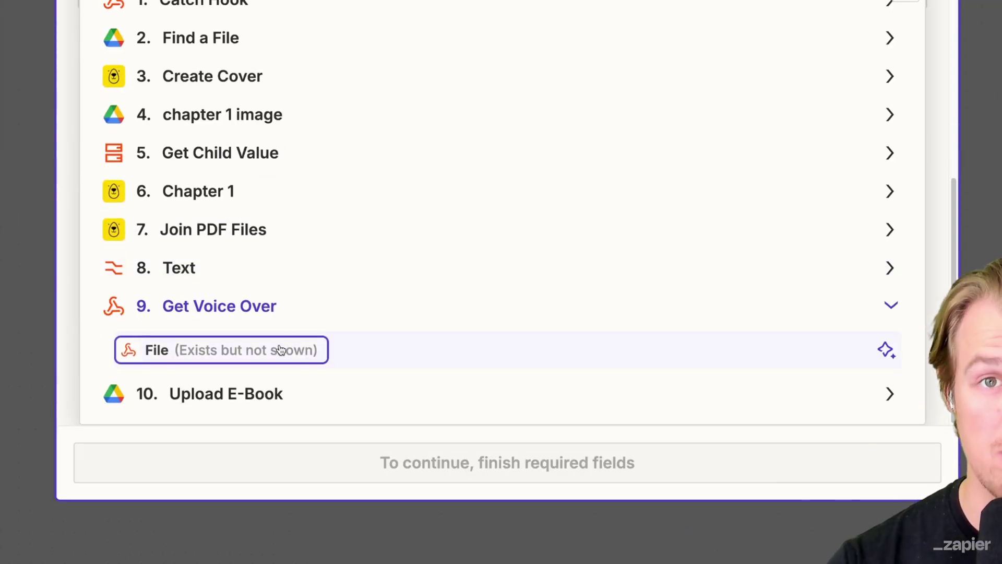
pyautogui.click(281, 350)
pyautogui.click(525, 123)
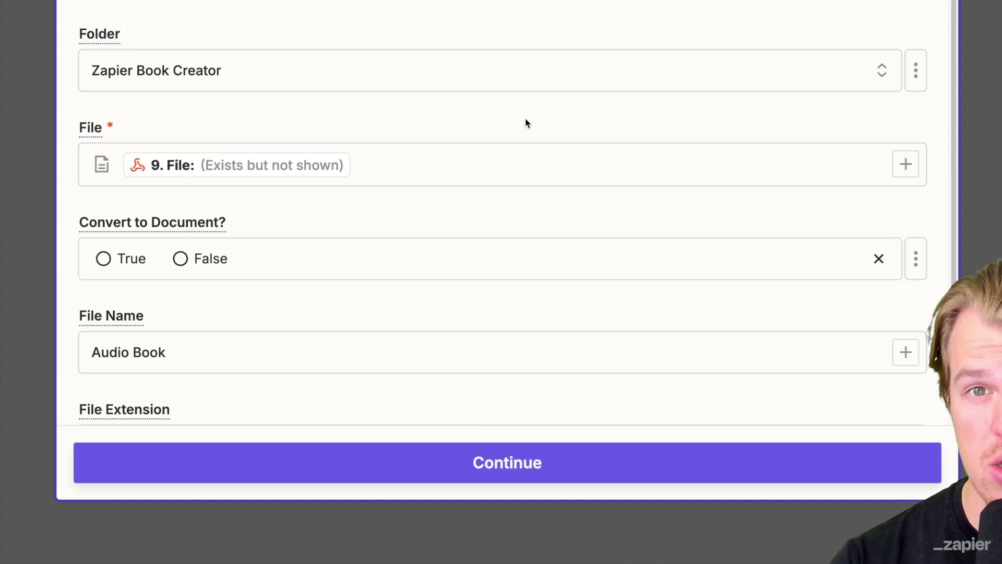
# Test the Audio Book step and open the uploaded Audio Book file in Drive.
pyautogui.click(534, 488)
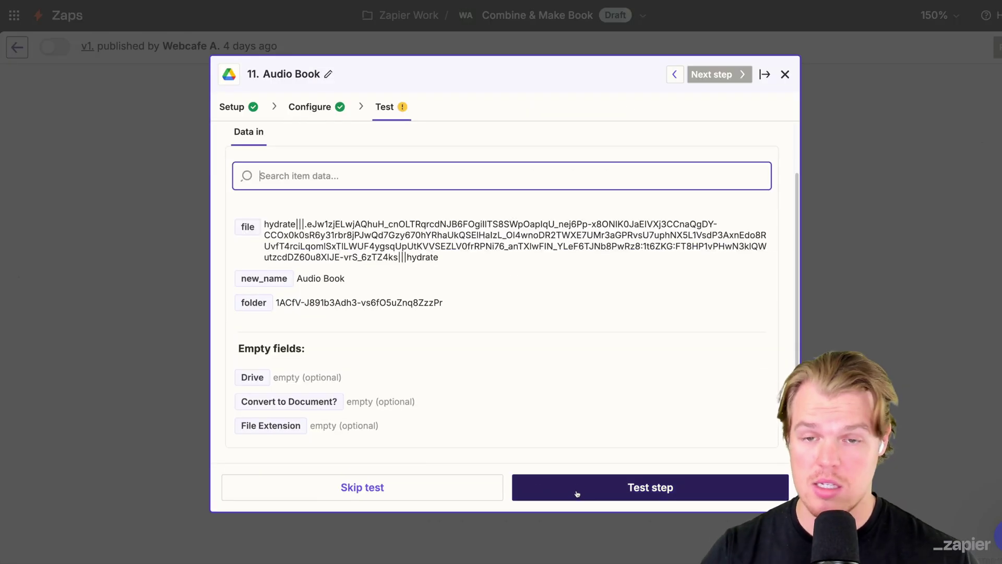
pyautogui.click(576, 494)
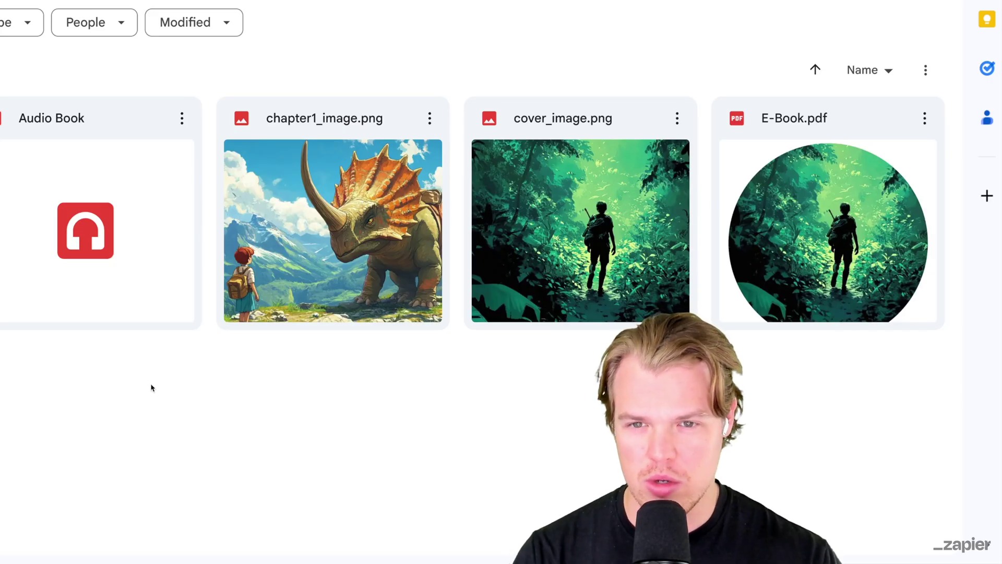
pyautogui.doubleClick(395, 310)
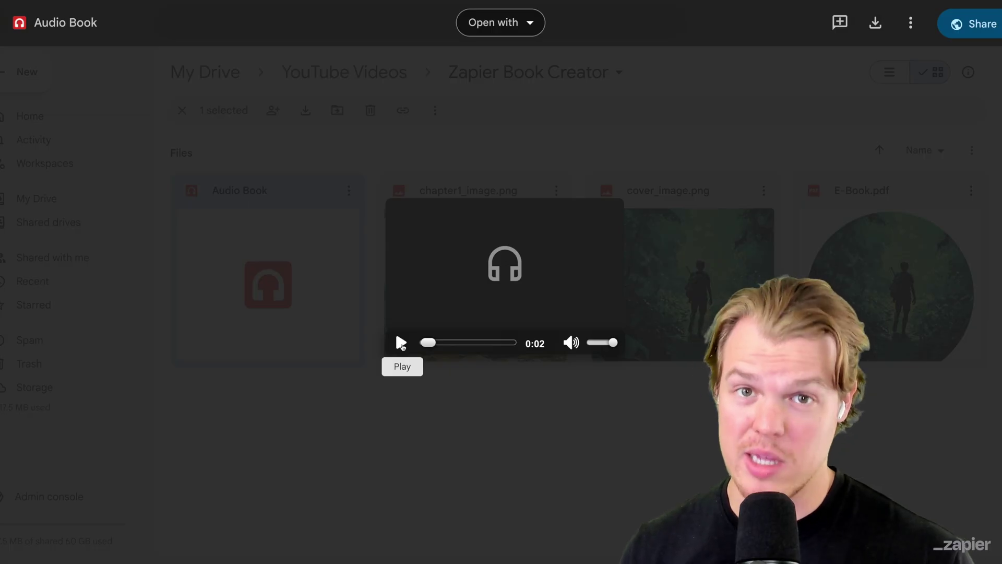
# Play the Audio Book narration from the Zapier Book Creator folder in Google Drive.
pyautogui.click(401, 343)
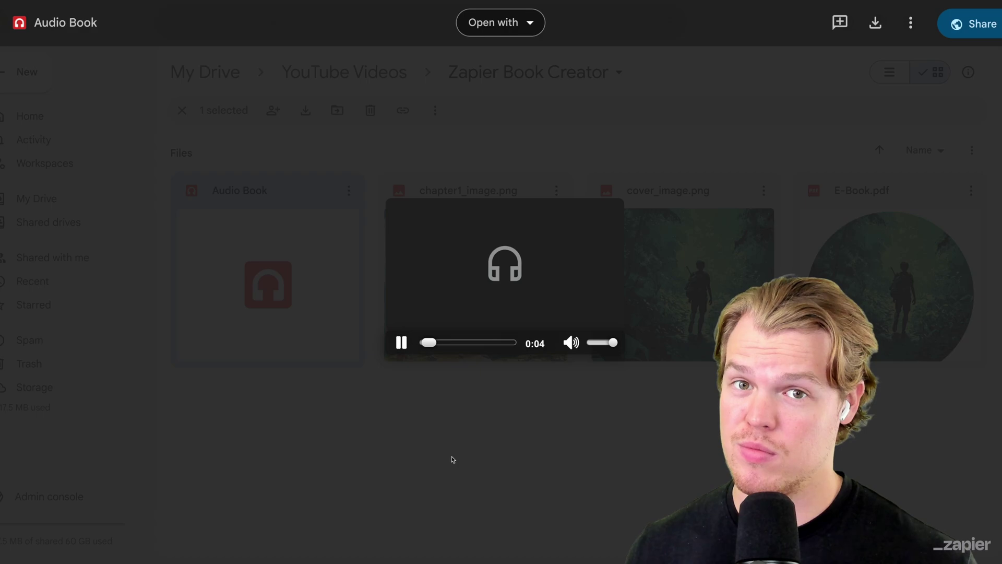